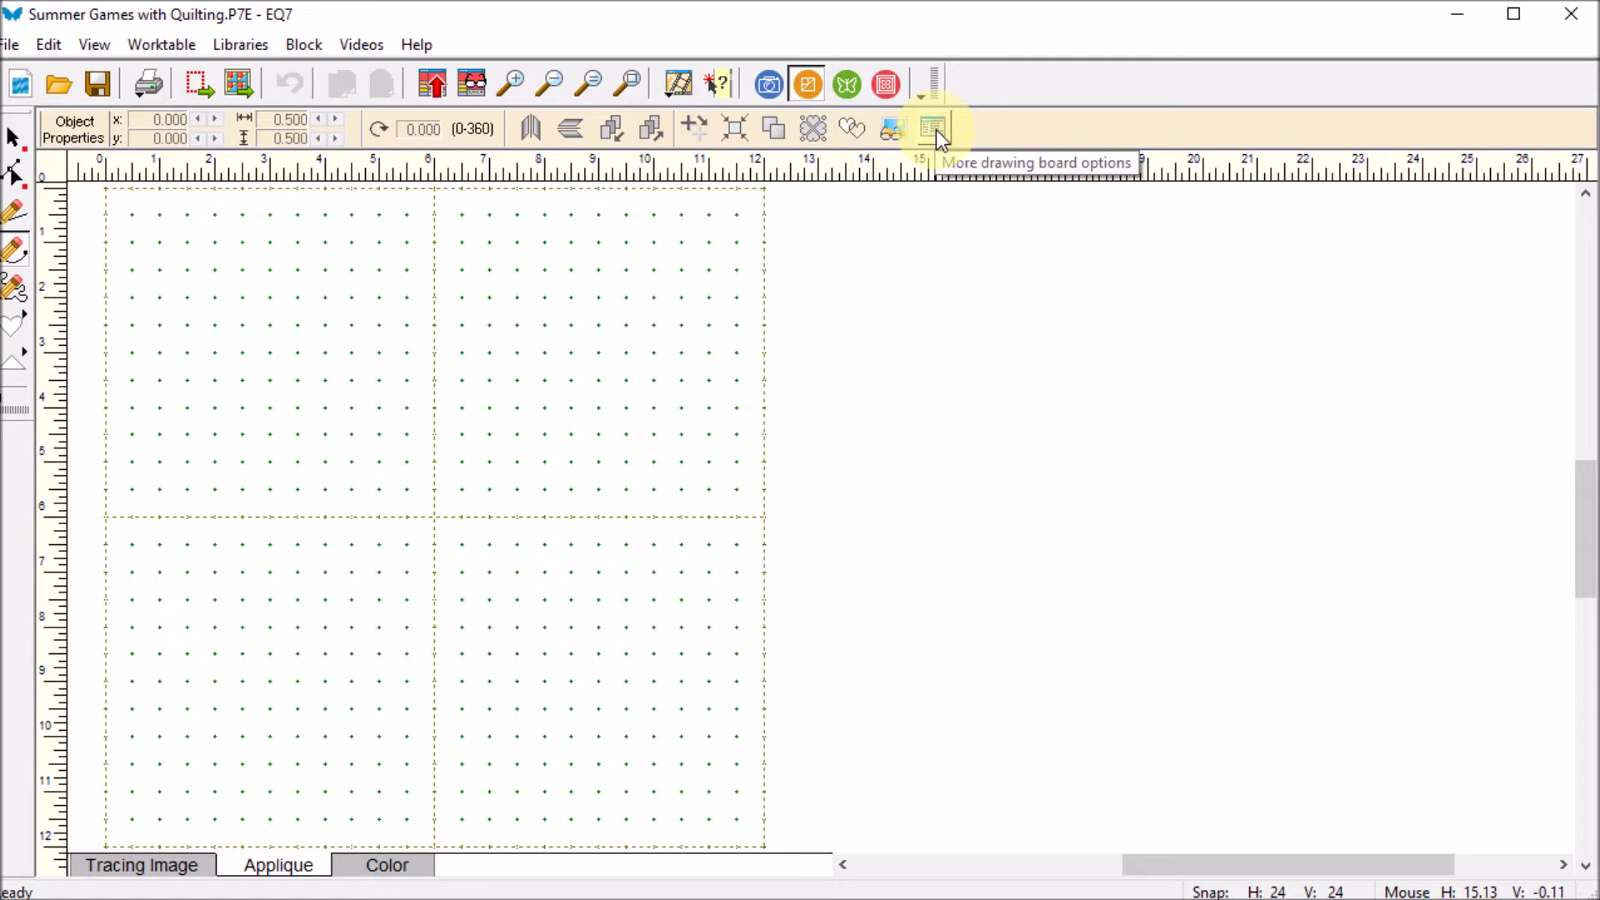
# Step: Accept the PatchDraw options with node snapping, auto snap aligned segments and auto join on, and auto fill off
pyautogui.click(934, 128)
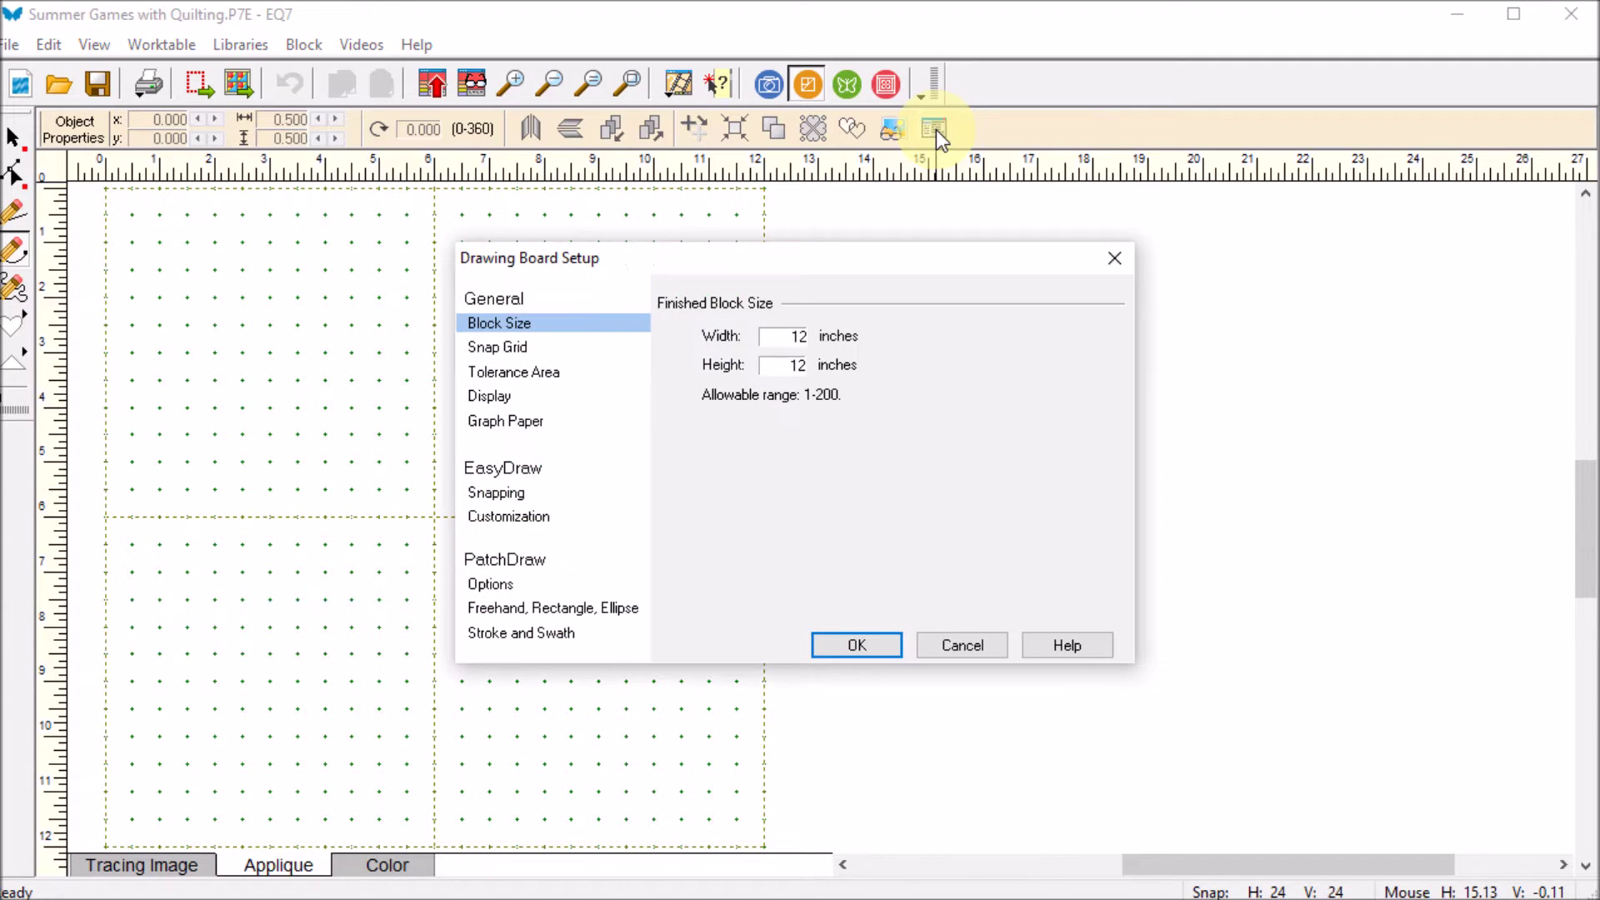
pyautogui.click(500, 592)
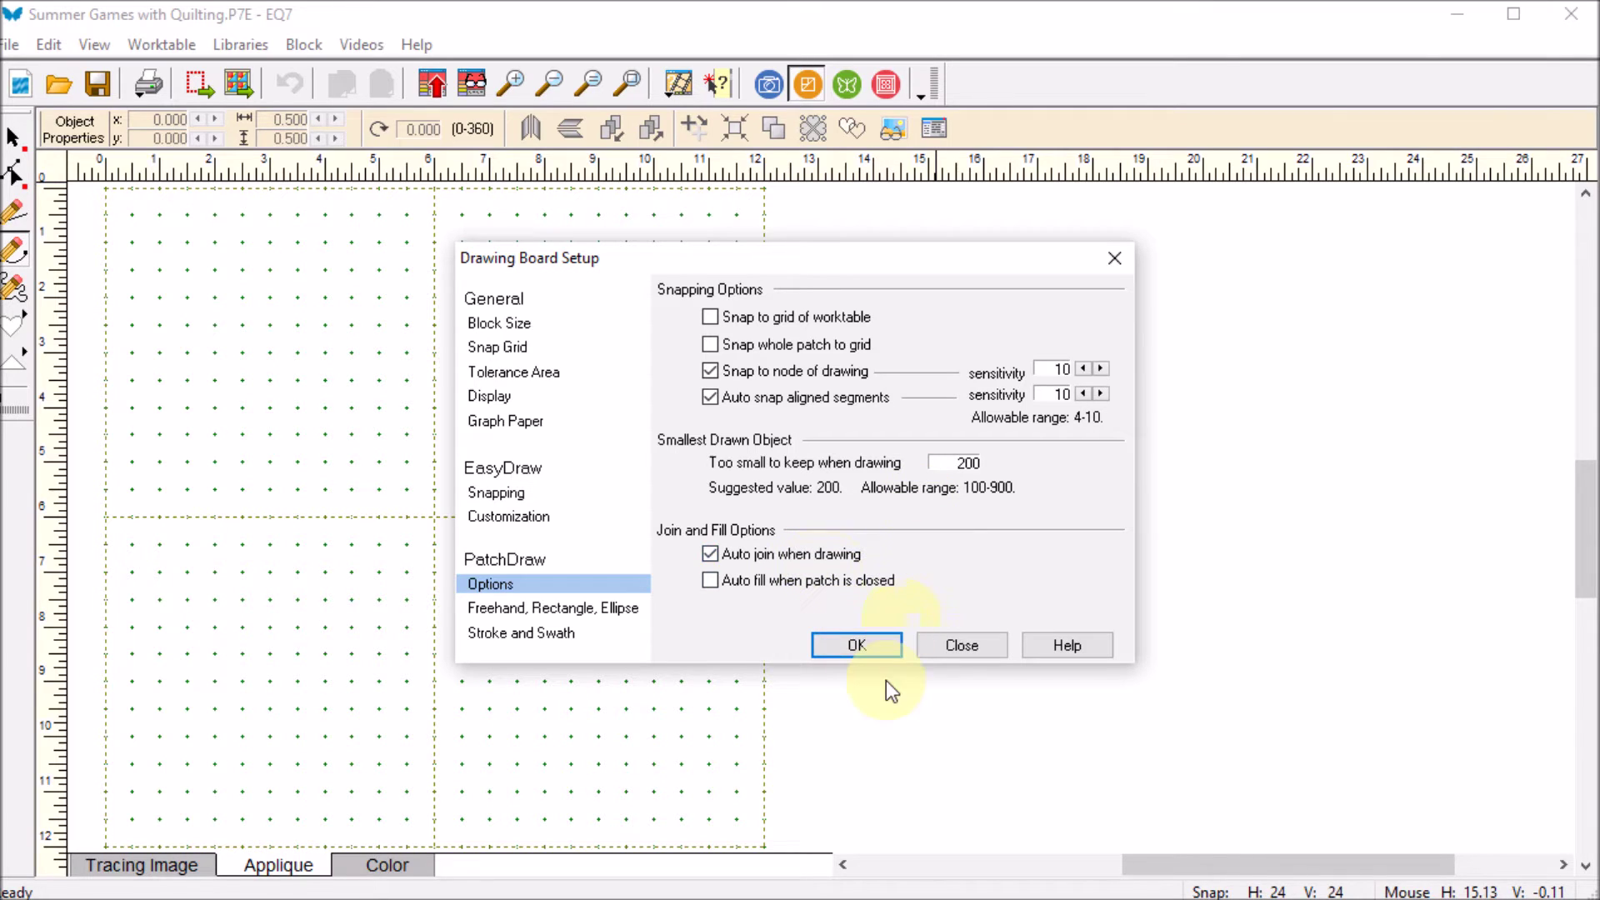
pyautogui.click(858, 645)
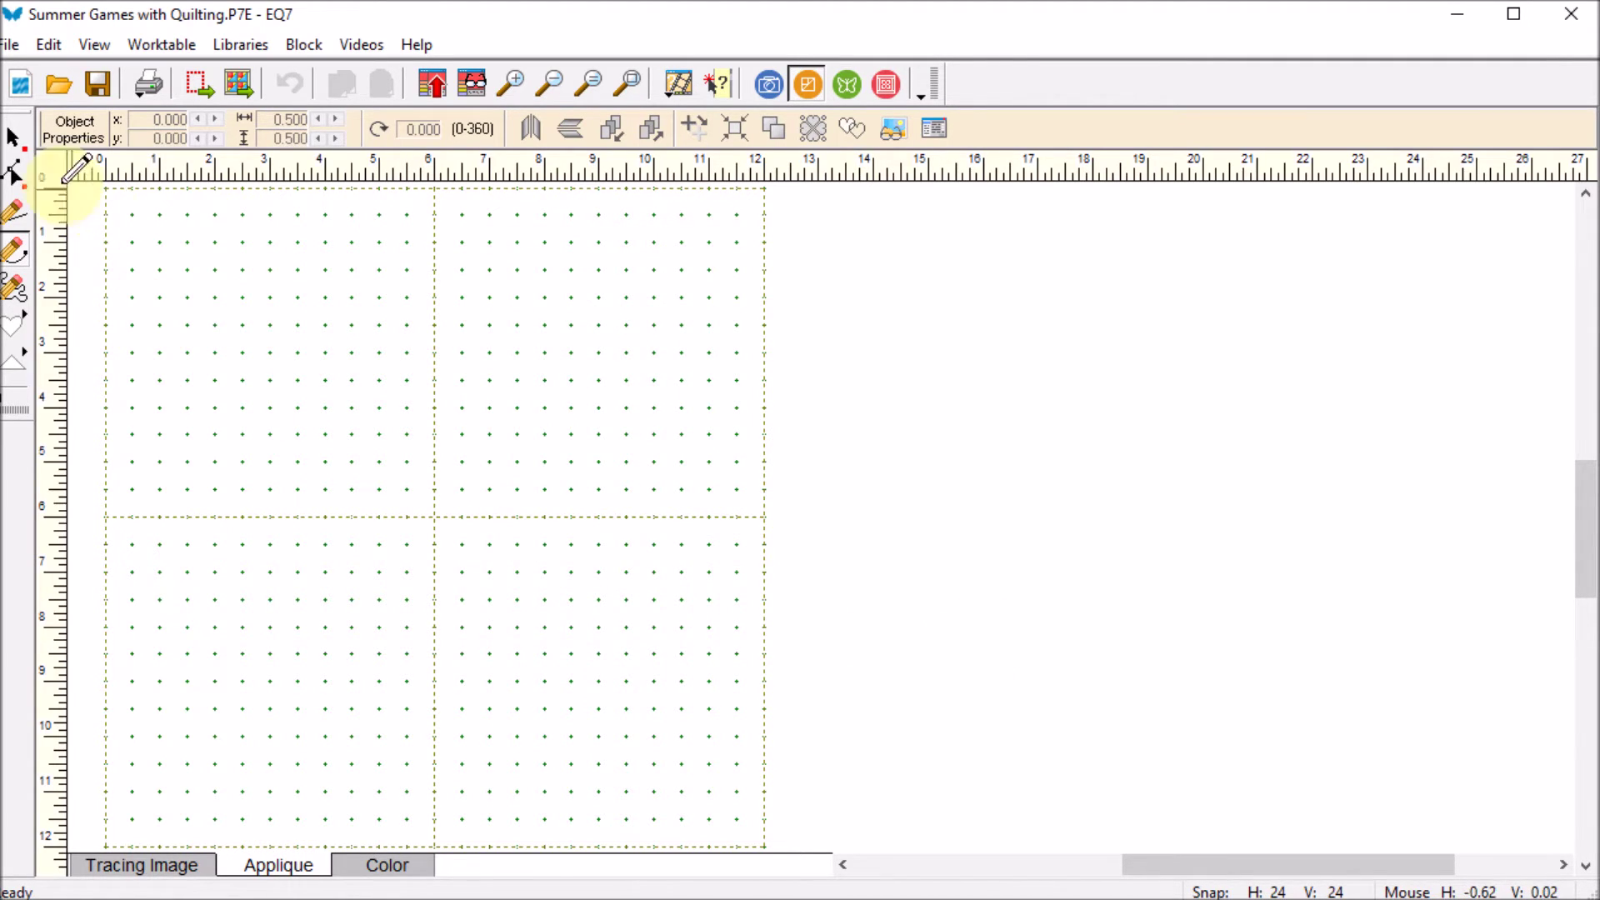
# Step: Draw an oval about 6.27 by 6.06 inches from the block's top centre to its middle, and check its two nodes
pyautogui.click(12, 136)
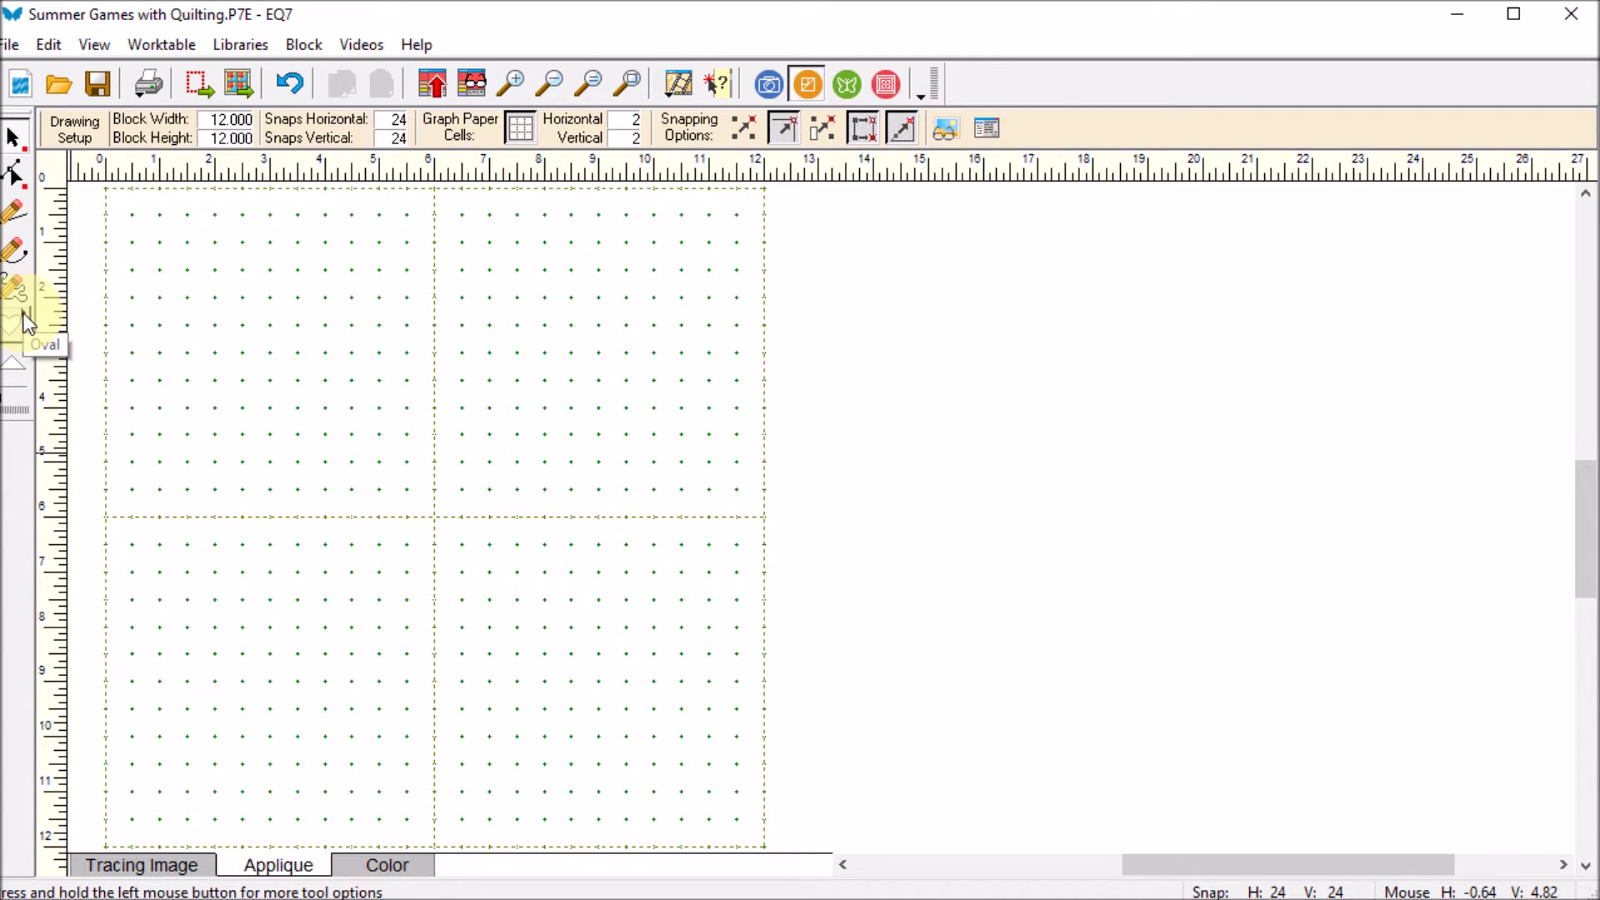
pyautogui.moveTo(28, 323); pyautogui.dragTo(82, 339)
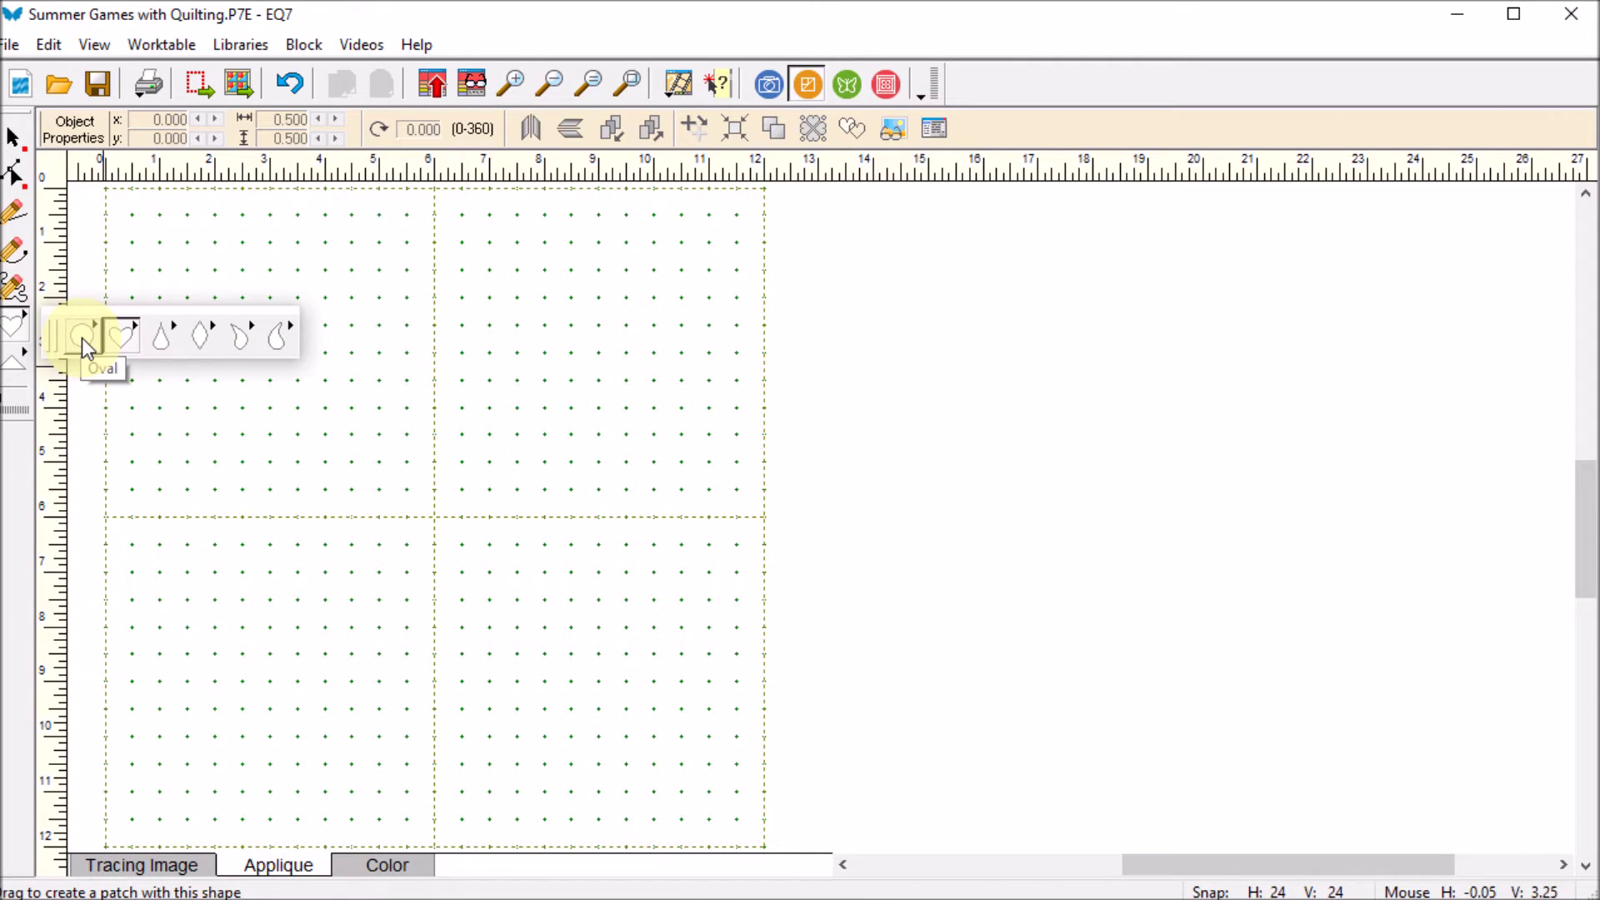
pyautogui.moveTo(82, 339); pyautogui.dragTo(82, 339)
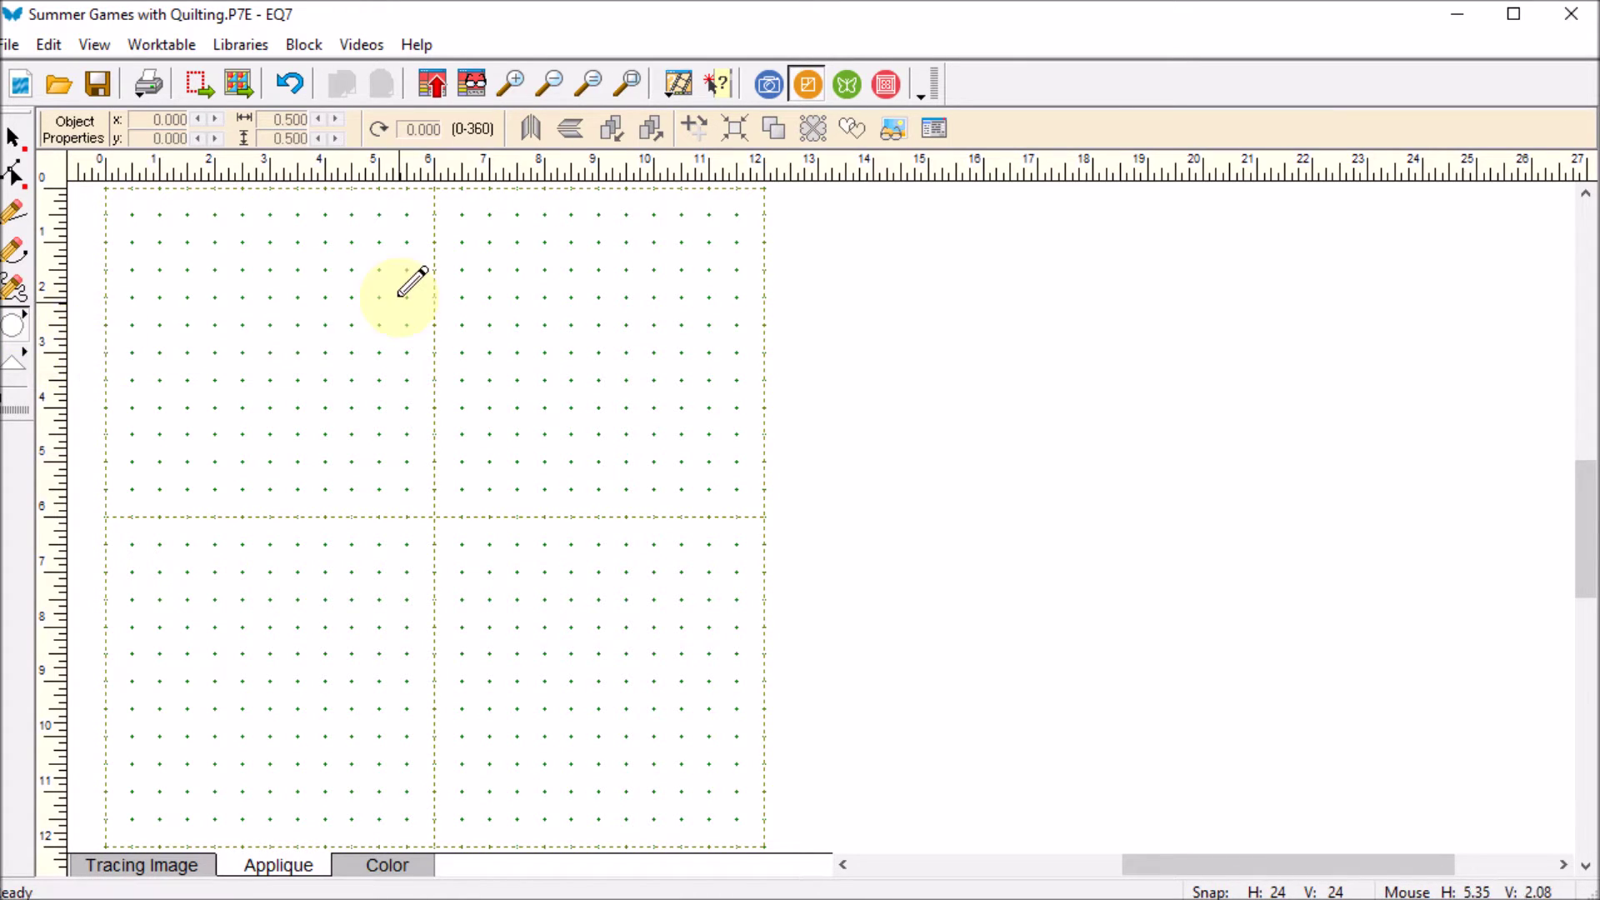
pyautogui.moveTo(433, 185)
pyautogui.mouseDown()
pyautogui.moveTo(456, 466)
pyautogui.moveTo(435, 517)
pyautogui.mouseUp()
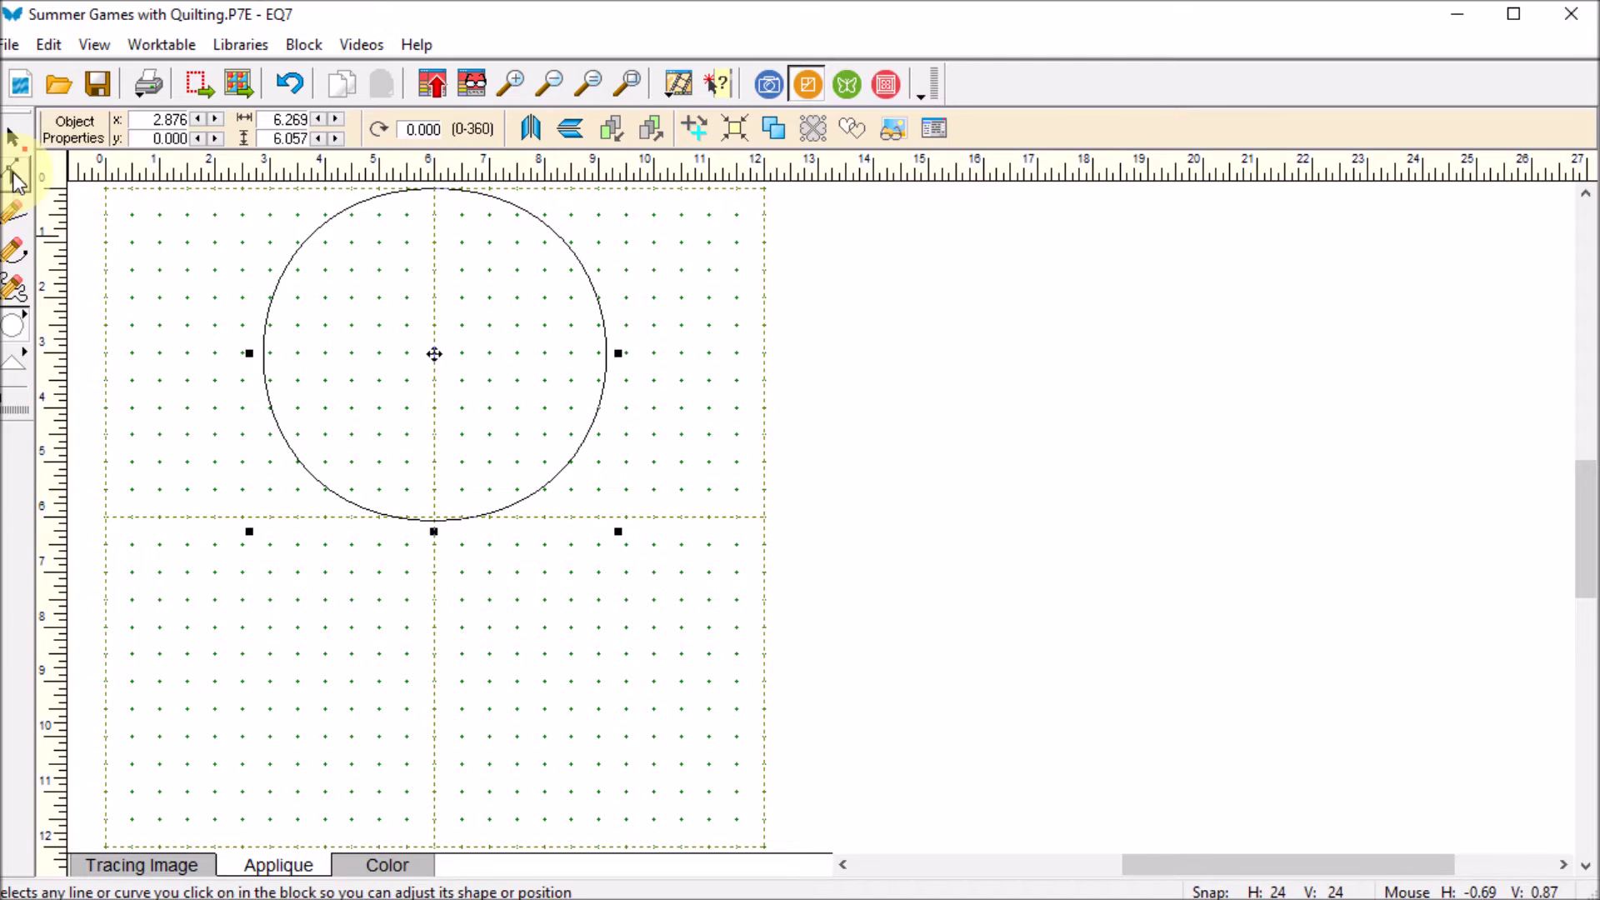
pyautogui.click(15, 175)
pyautogui.click(595, 290)
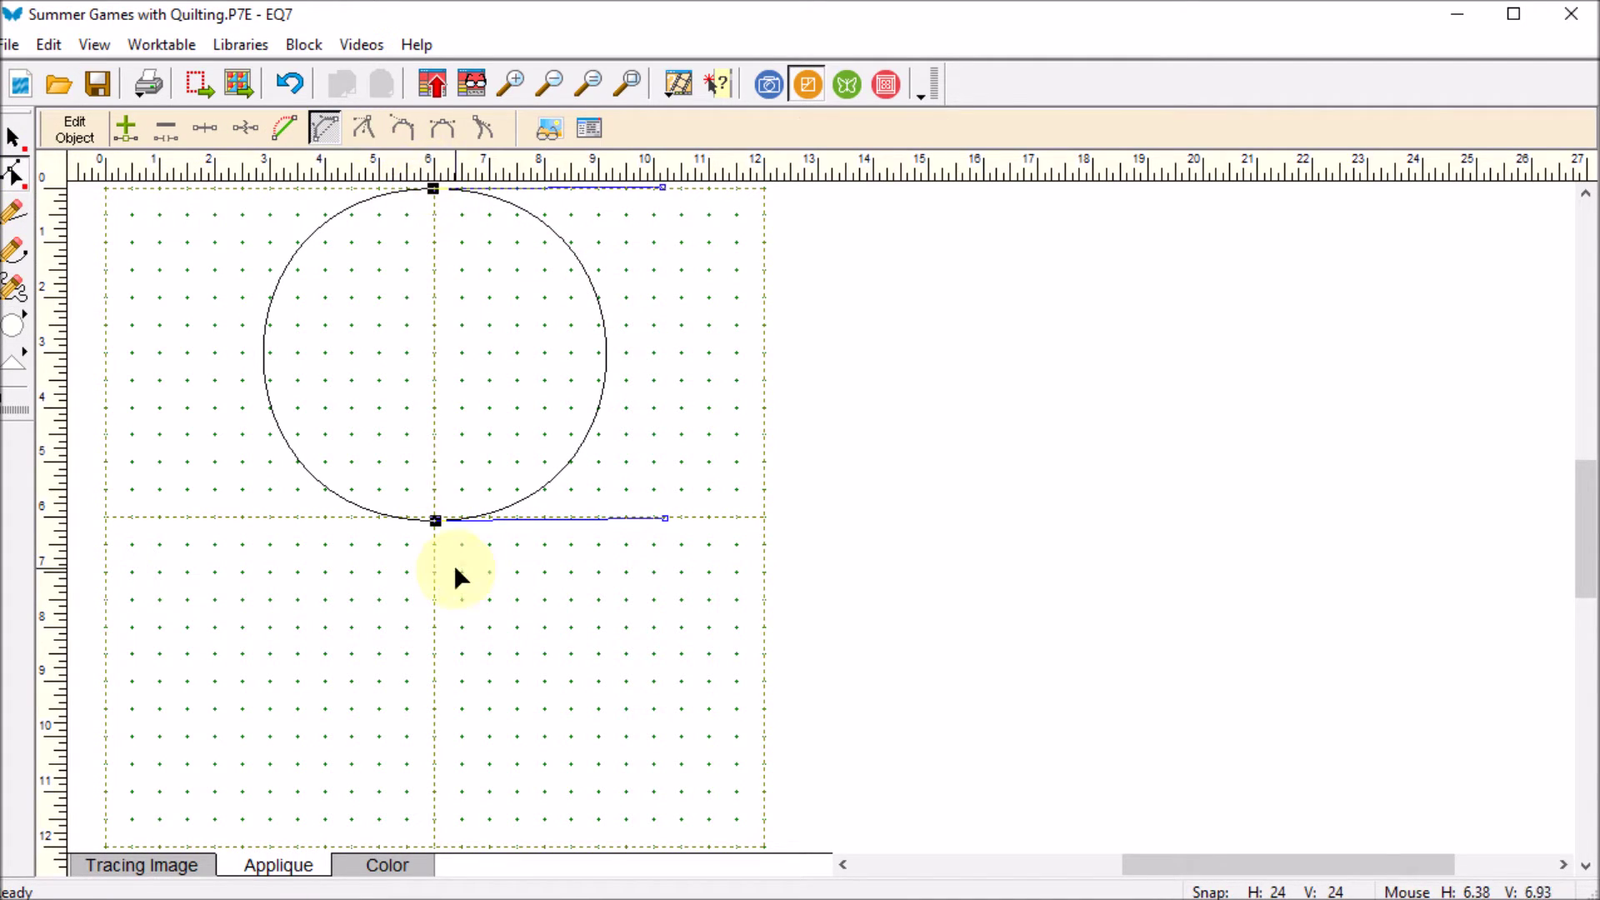
pyautogui.click(434, 188)
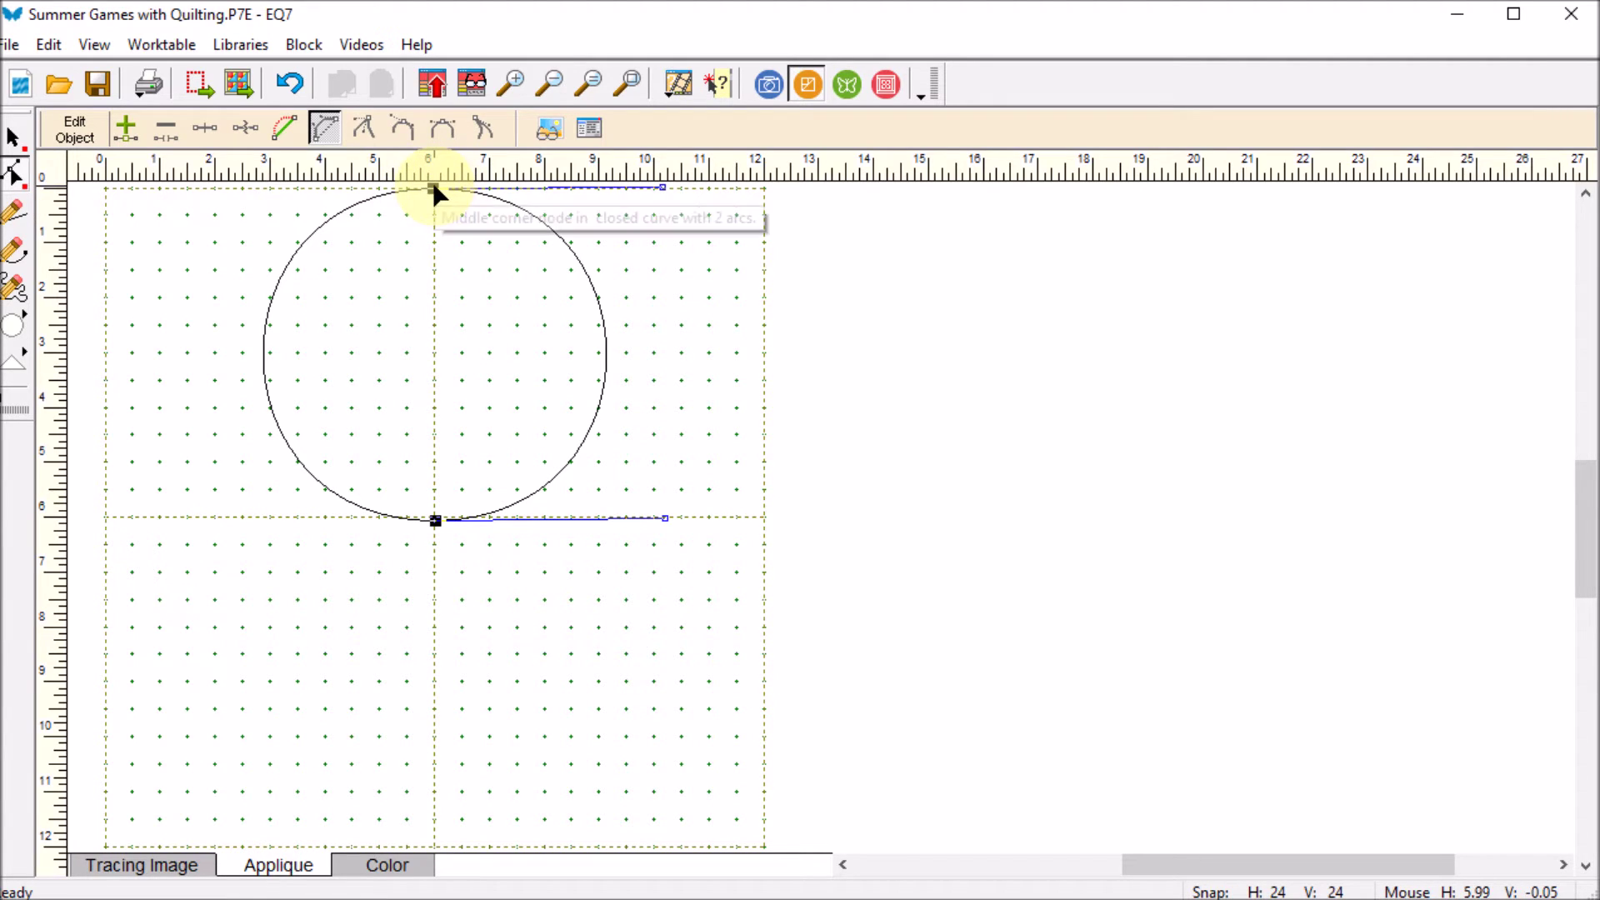
pyautogui.click(435, 521)
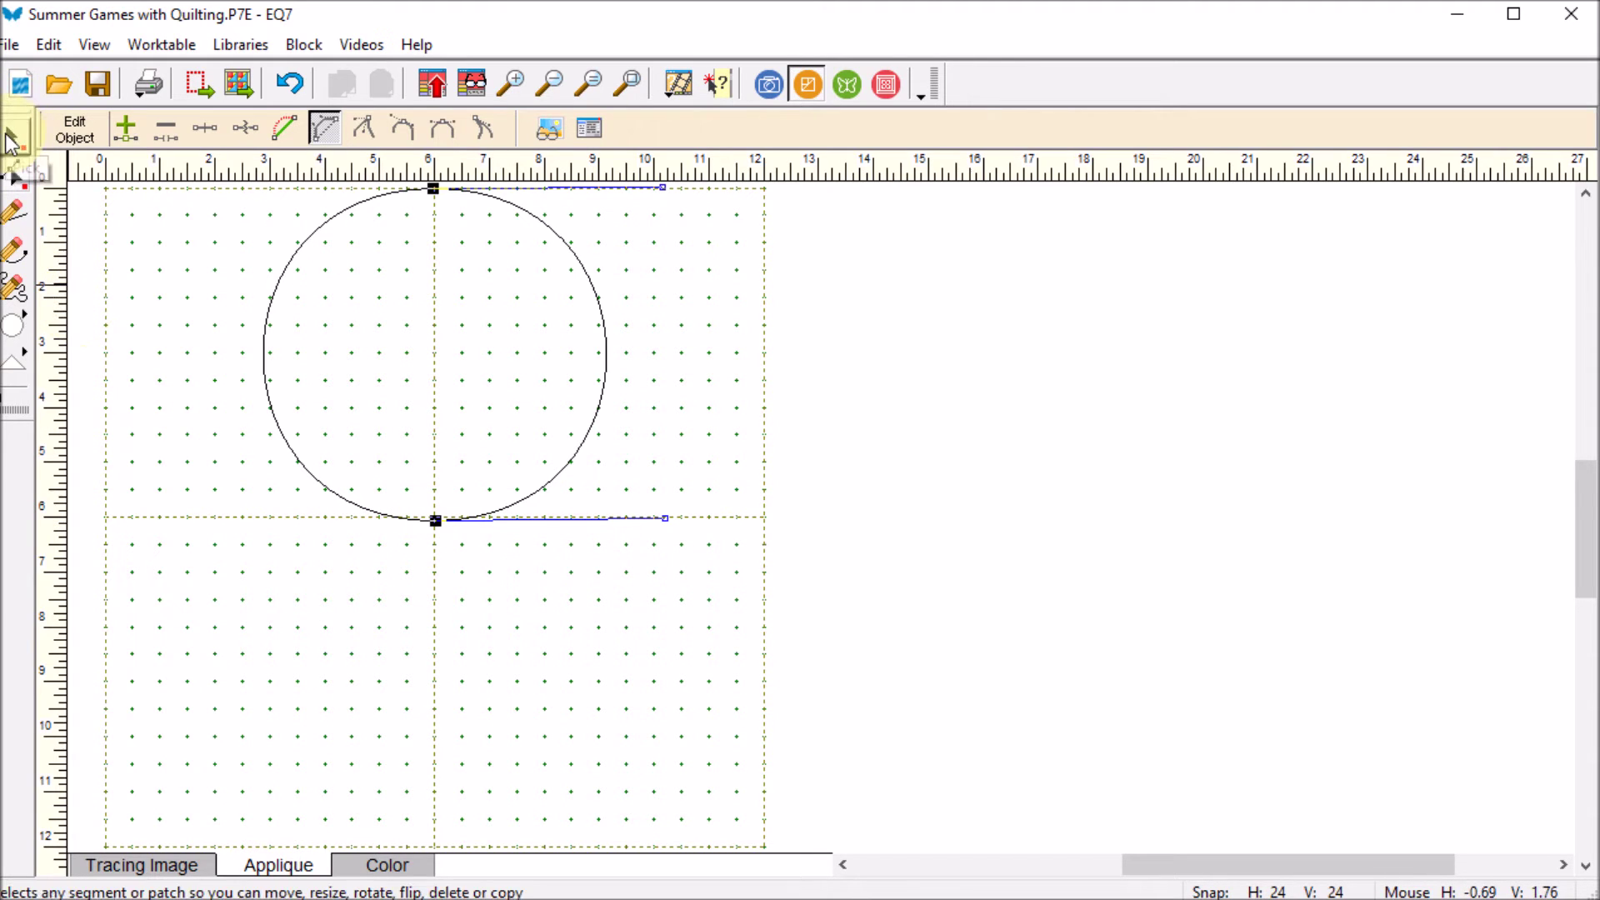
# Step: Create a wreath from the circle with WreathMaker, using 5 clusters, 0% cluster spacing and 100% cluster resize
pyautogui.click(10, 141)
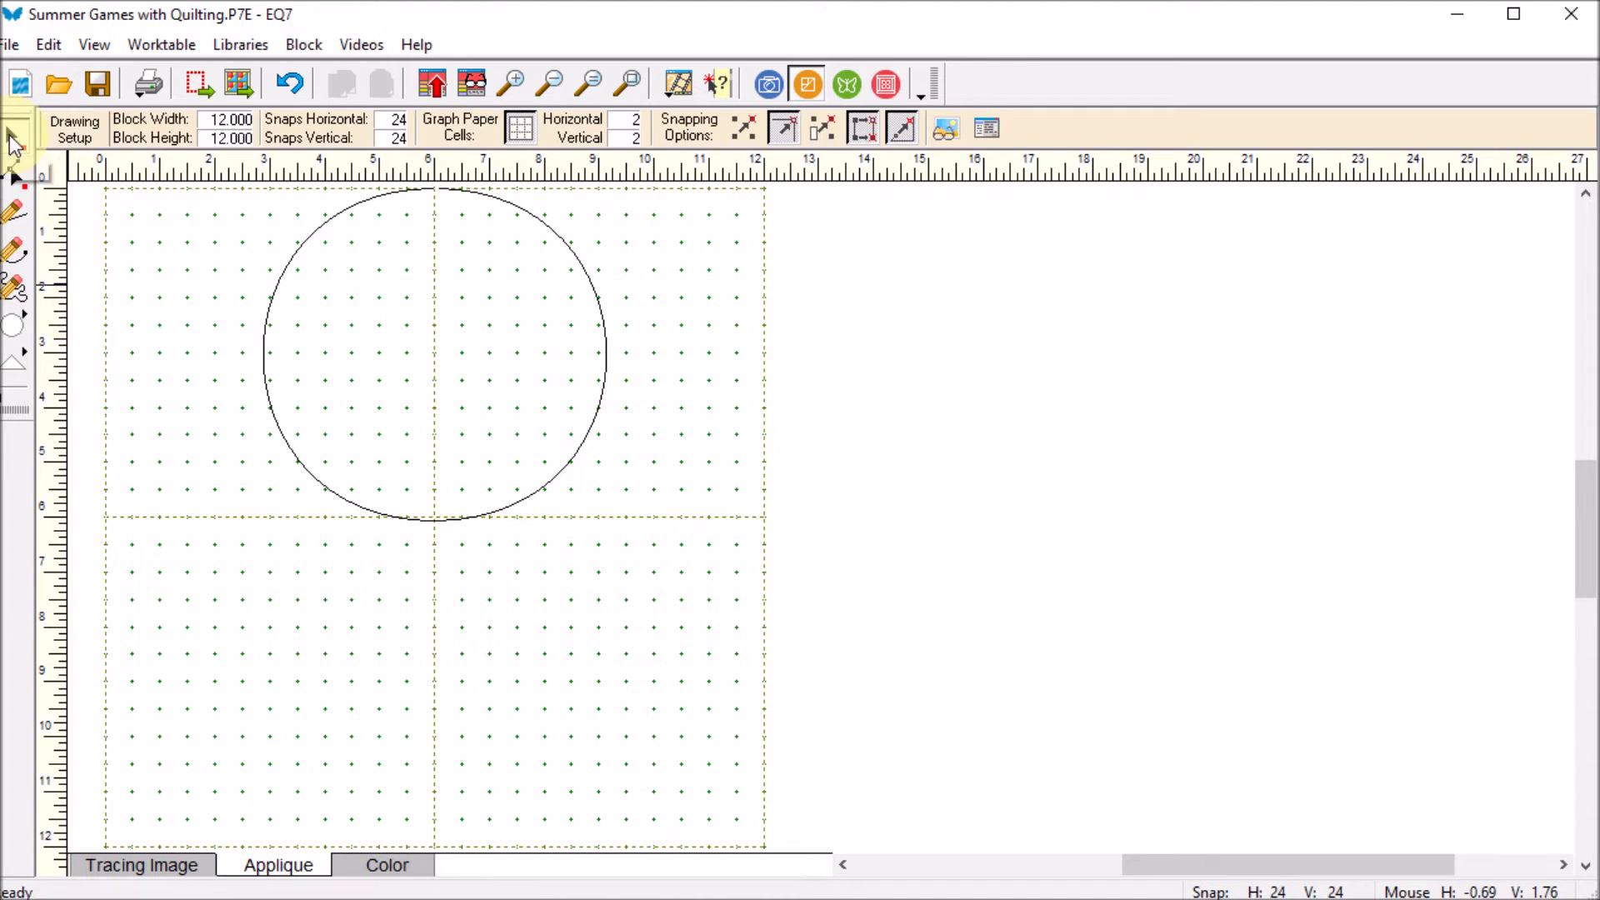
pyautogui.click(596, 300)
pyautogui.click(815, 131)
pyautogui.doubleClick(737, 356)
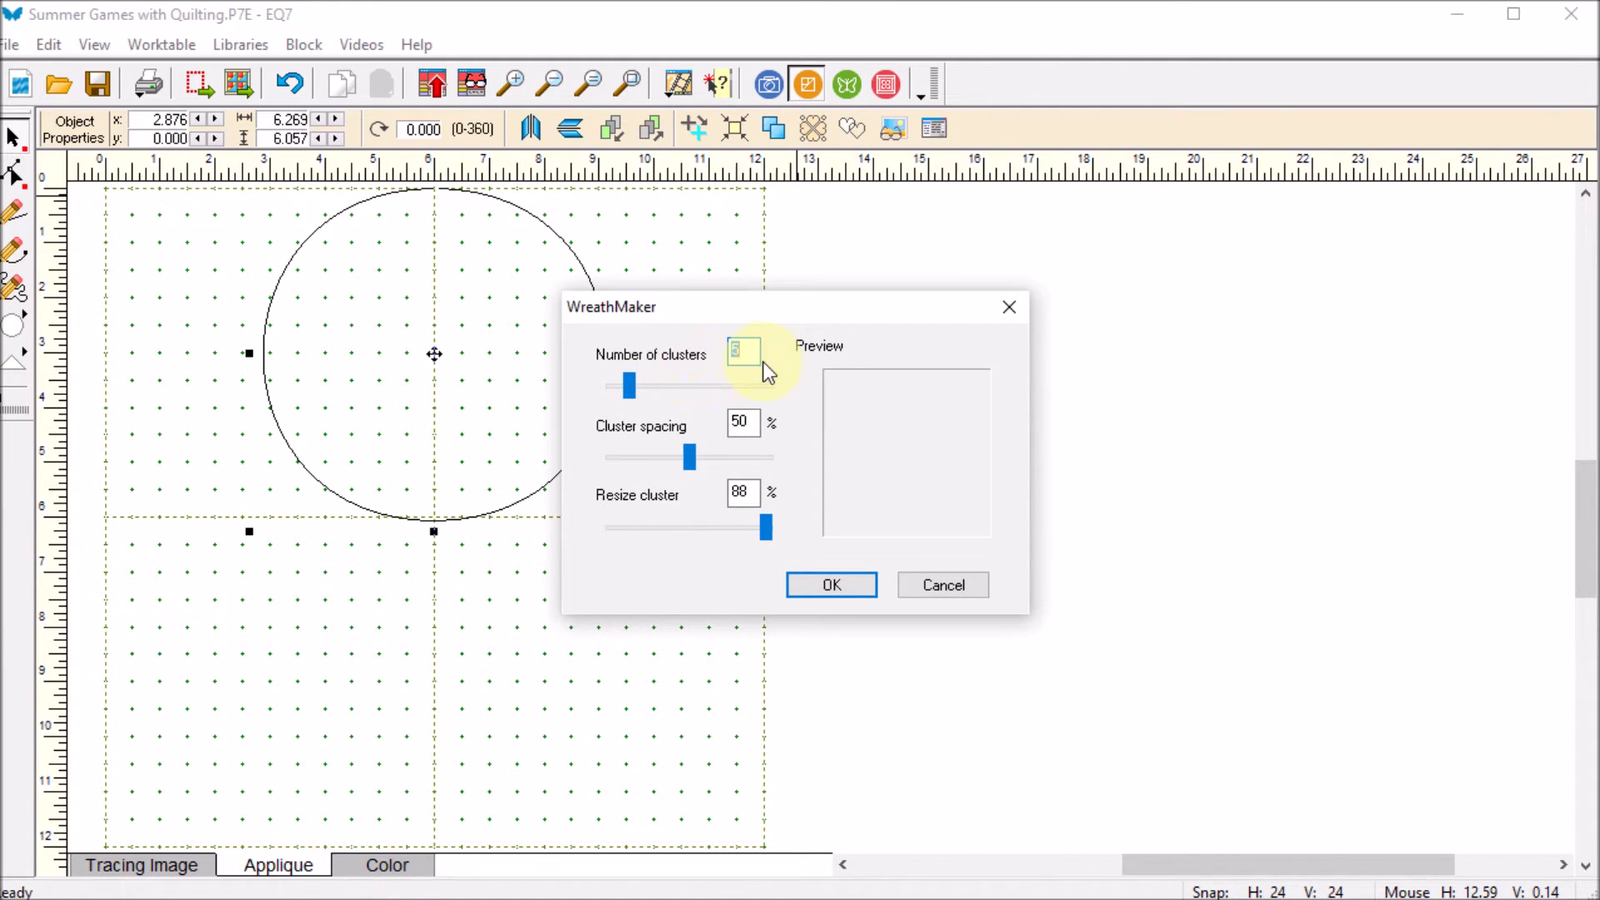
pyautogui.doubleClick(755, 420)
pyautogui.write('0')
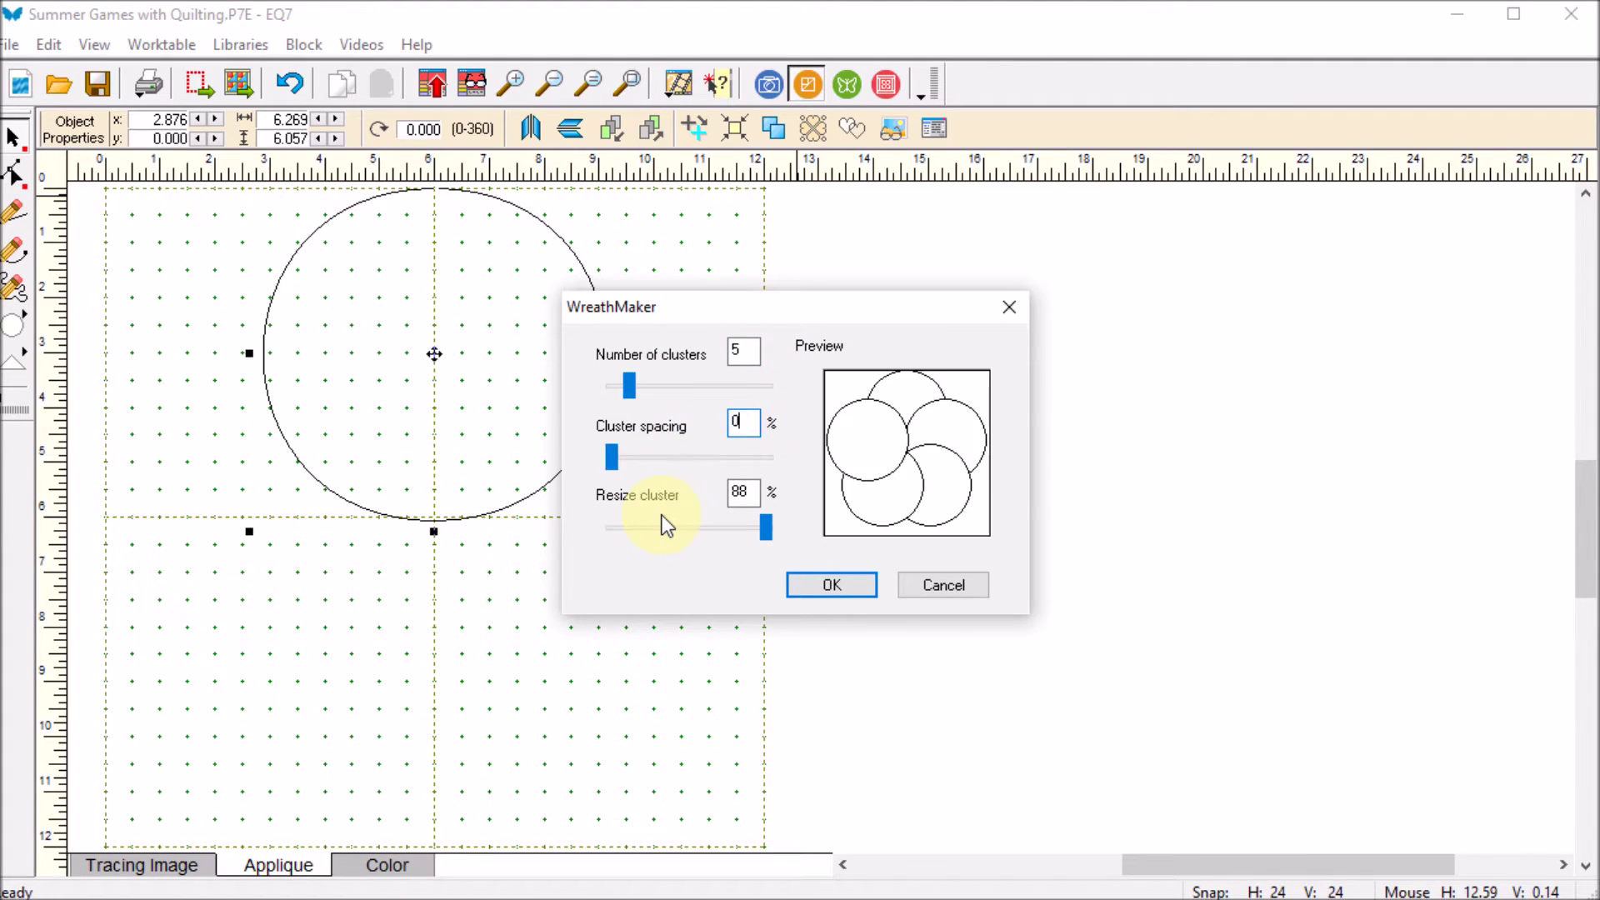
pyautogui.doubleClick(744, 495)
pyautogui.write('100')
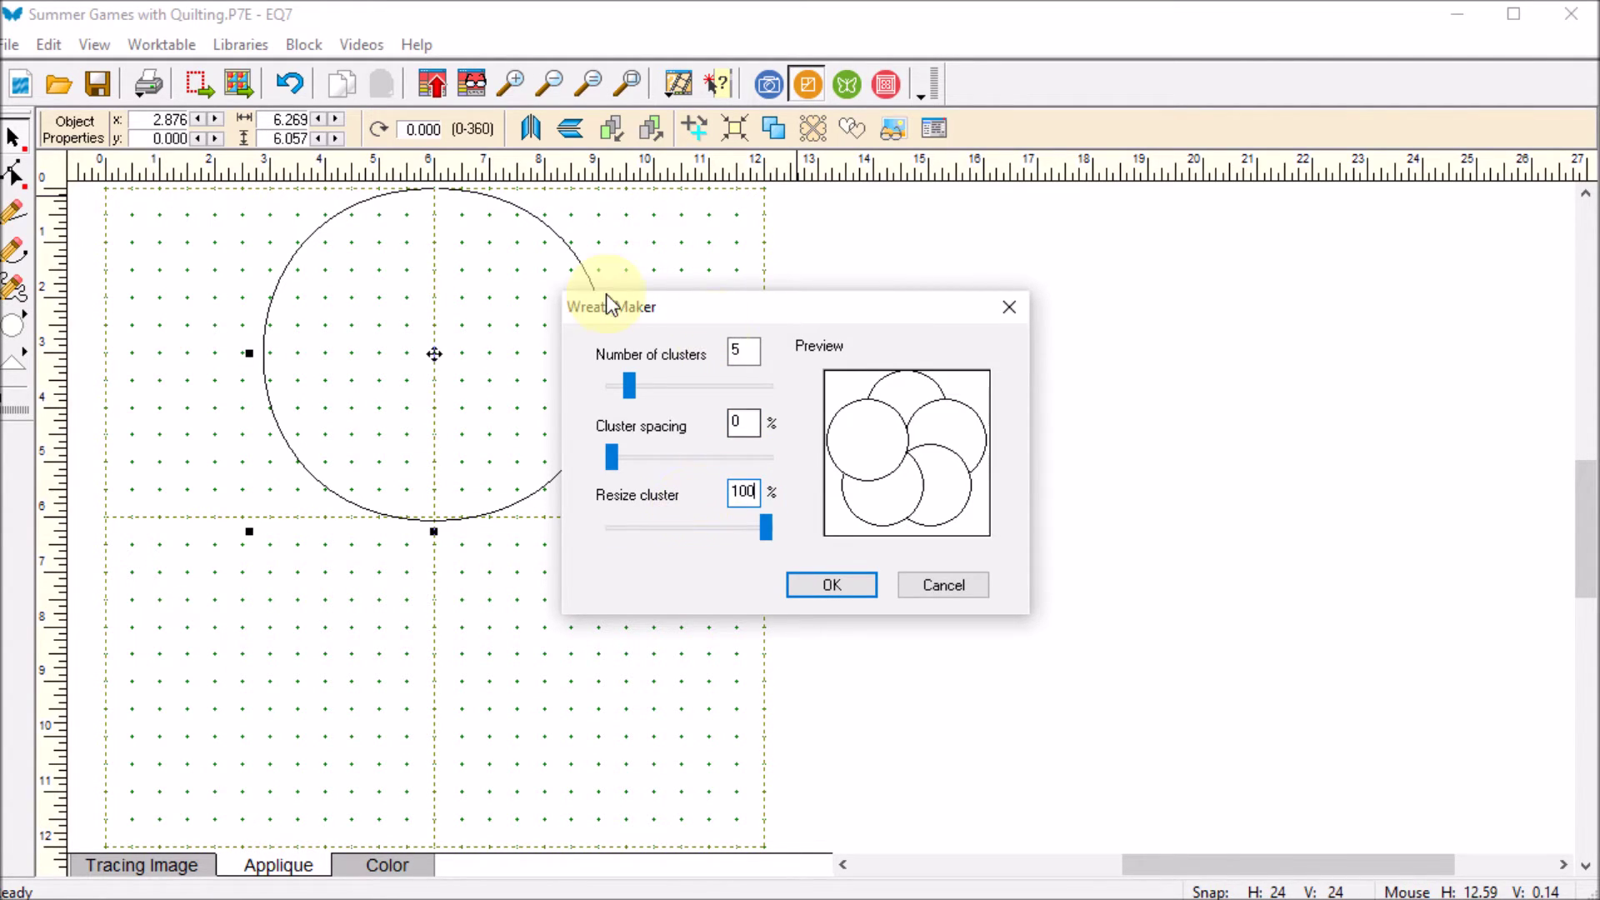
pyautogui.click(839, 585)
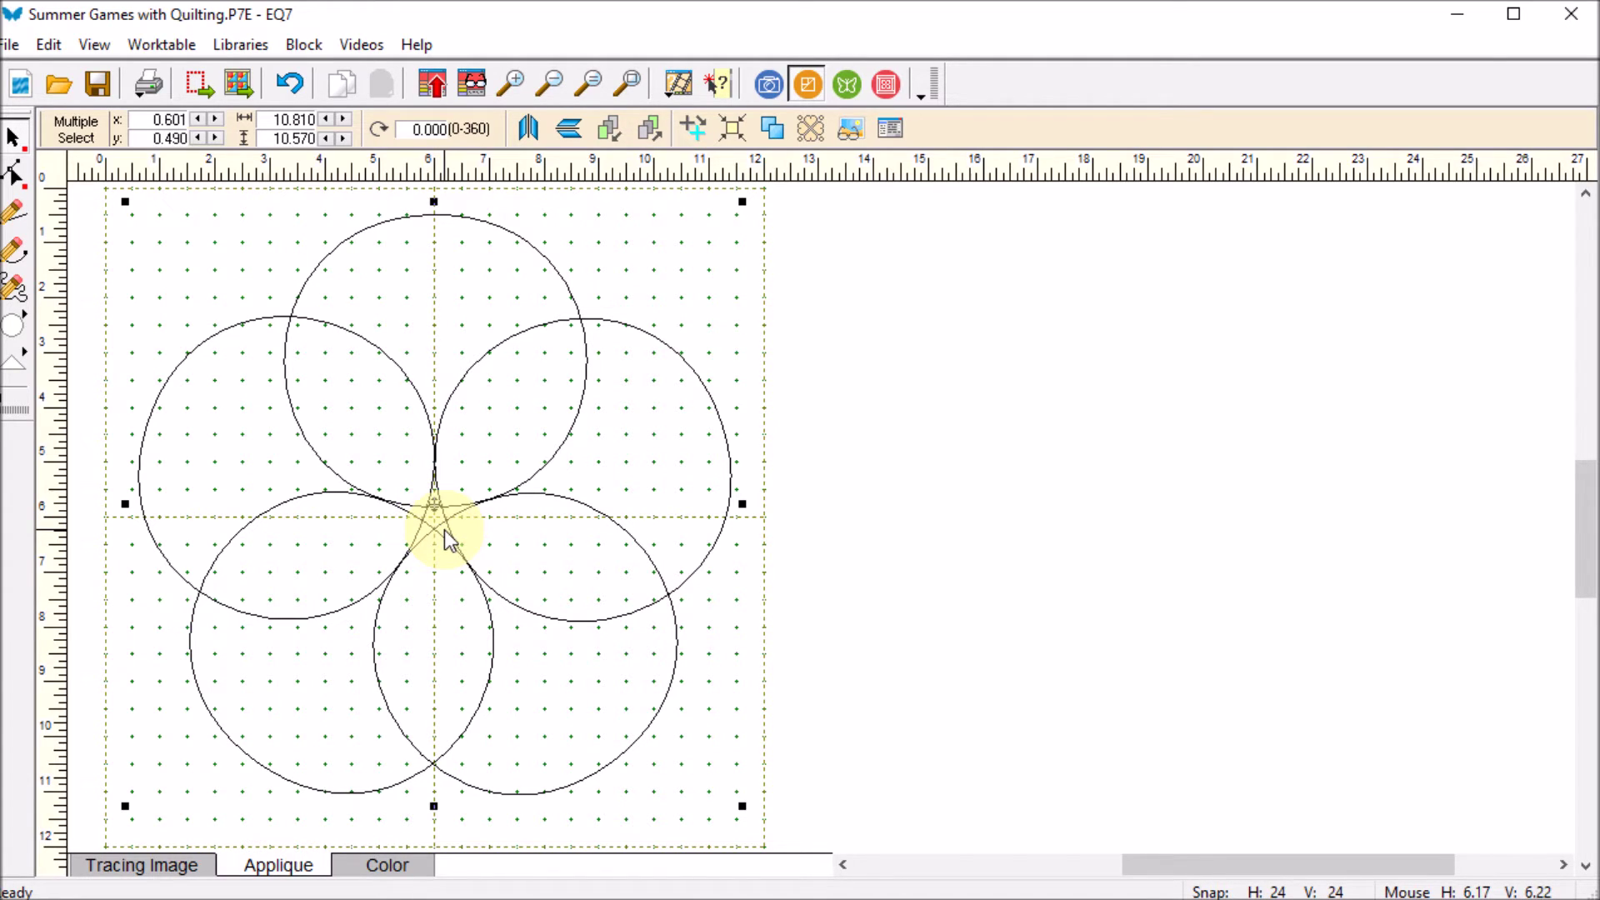
# Step: Move the top circle of the wreath onto the vertical centre line so its lowest point meets the block's centre
pyautogui.click(520, 80)
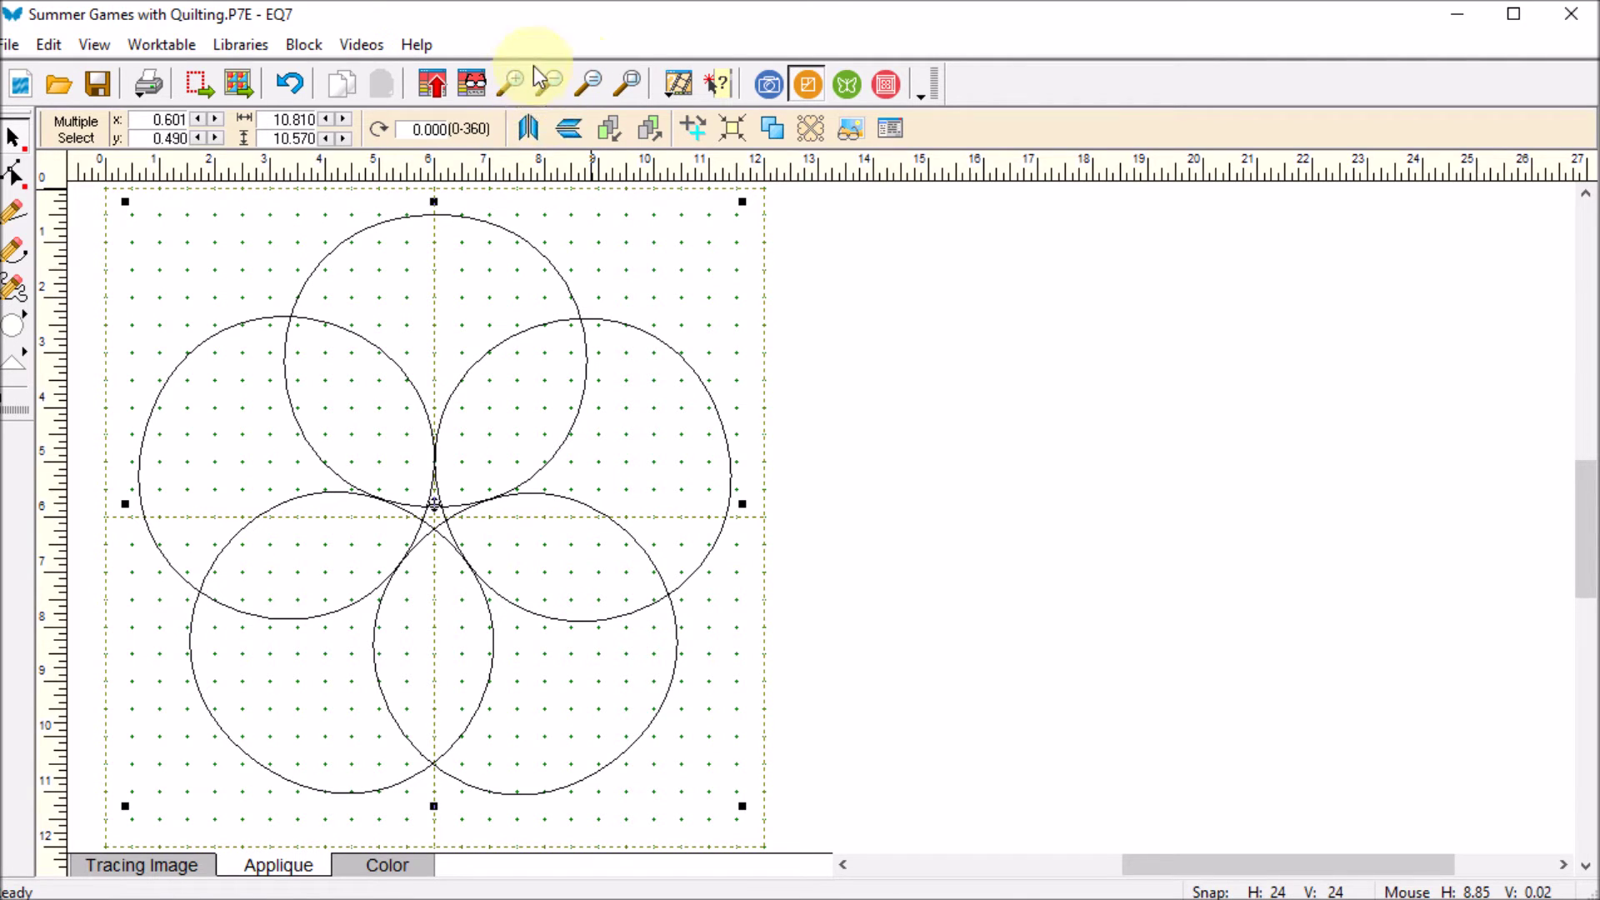
pyautogui.click(511, 82)
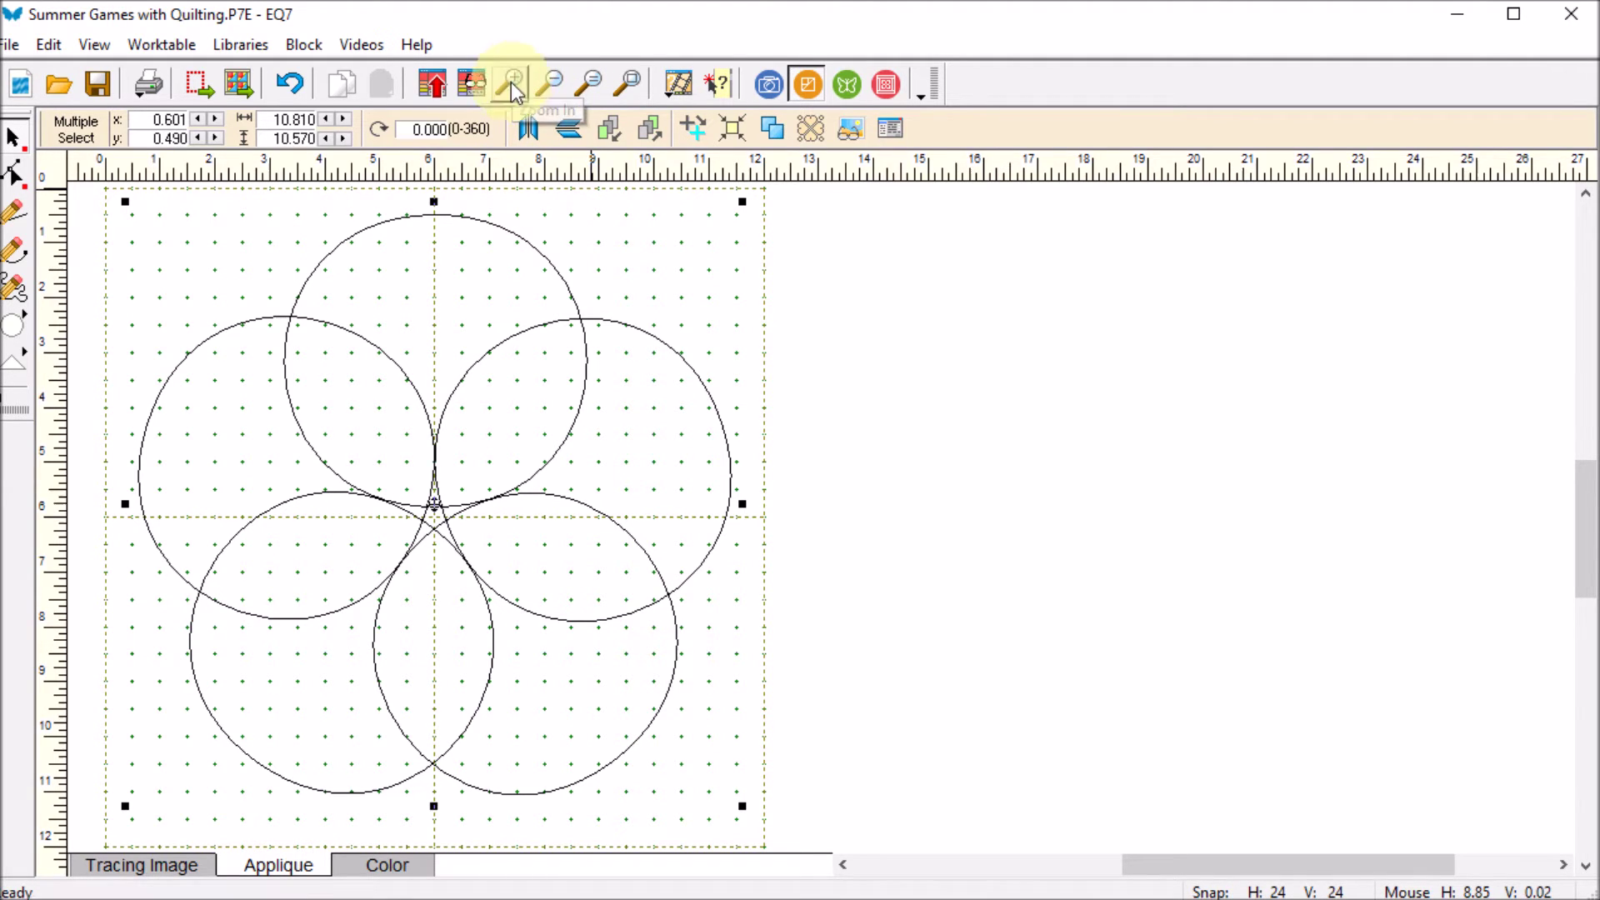
pyautogui.moveTo(345, 421); pyautogui.dragTo(495, 578)
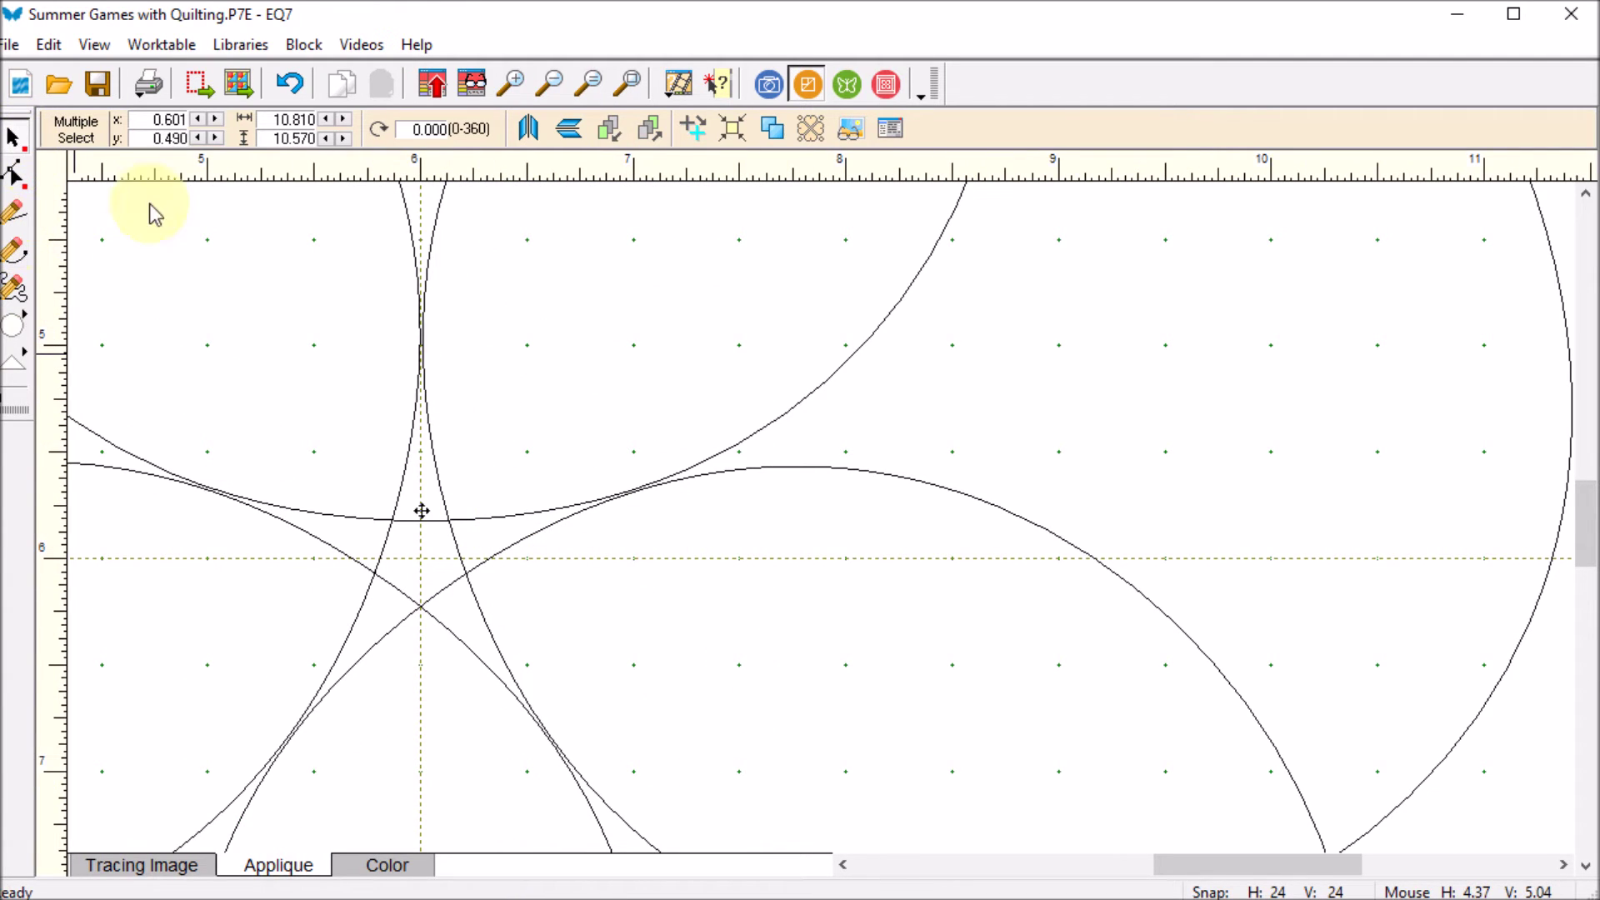
pyautogui.click(817, 404)
pyautogui.click(817, 407)
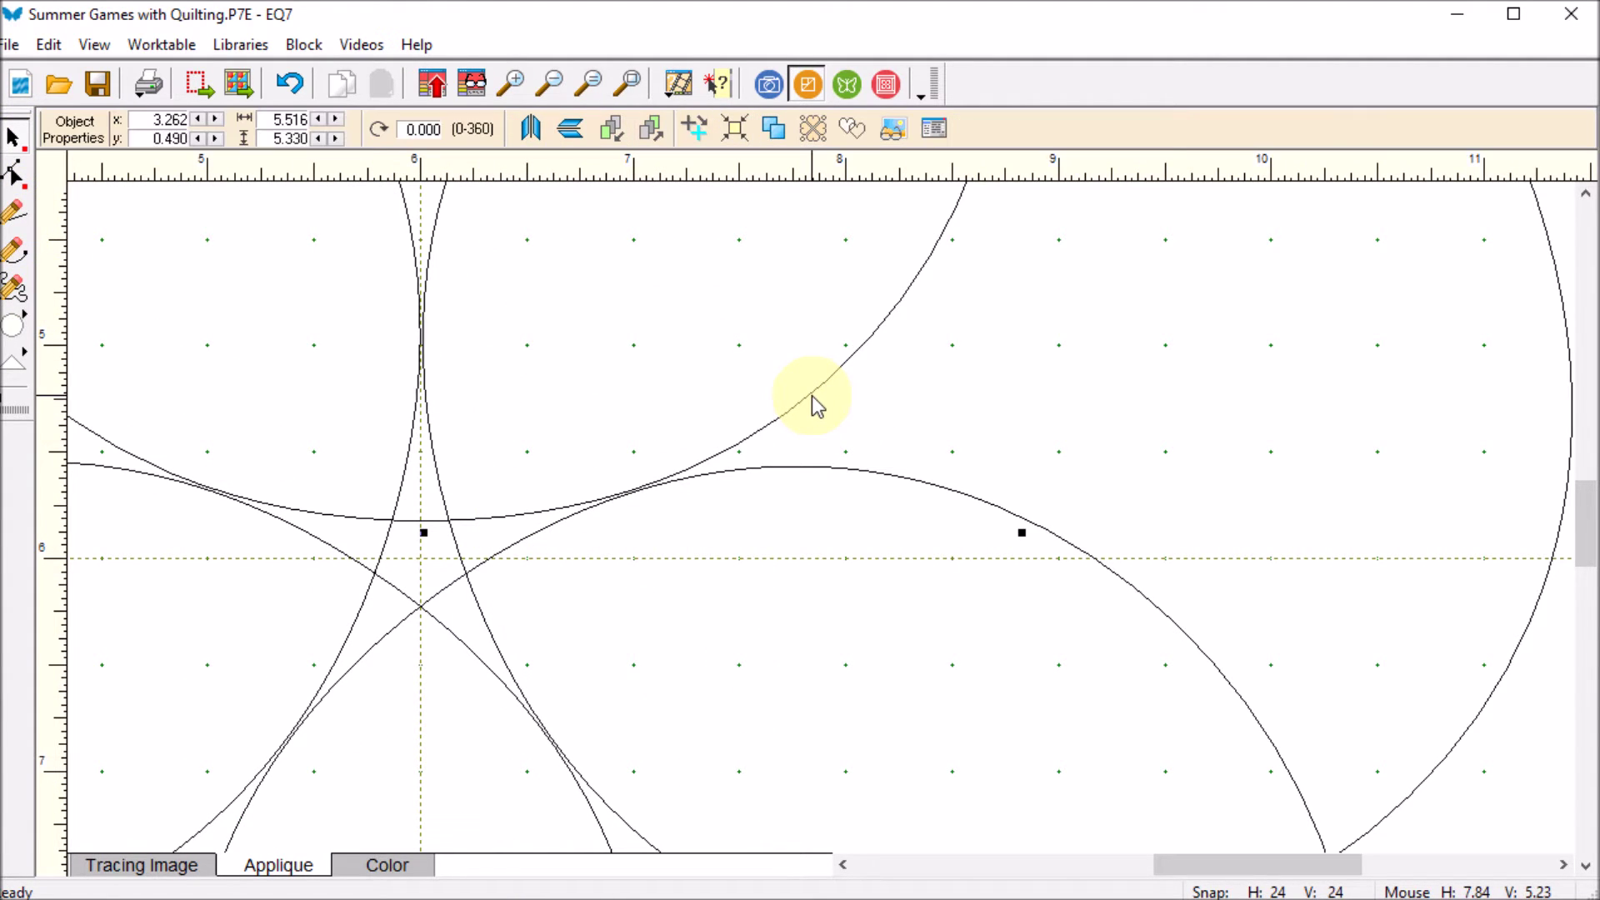
pyautogui.scroll(4, 1582, 518)
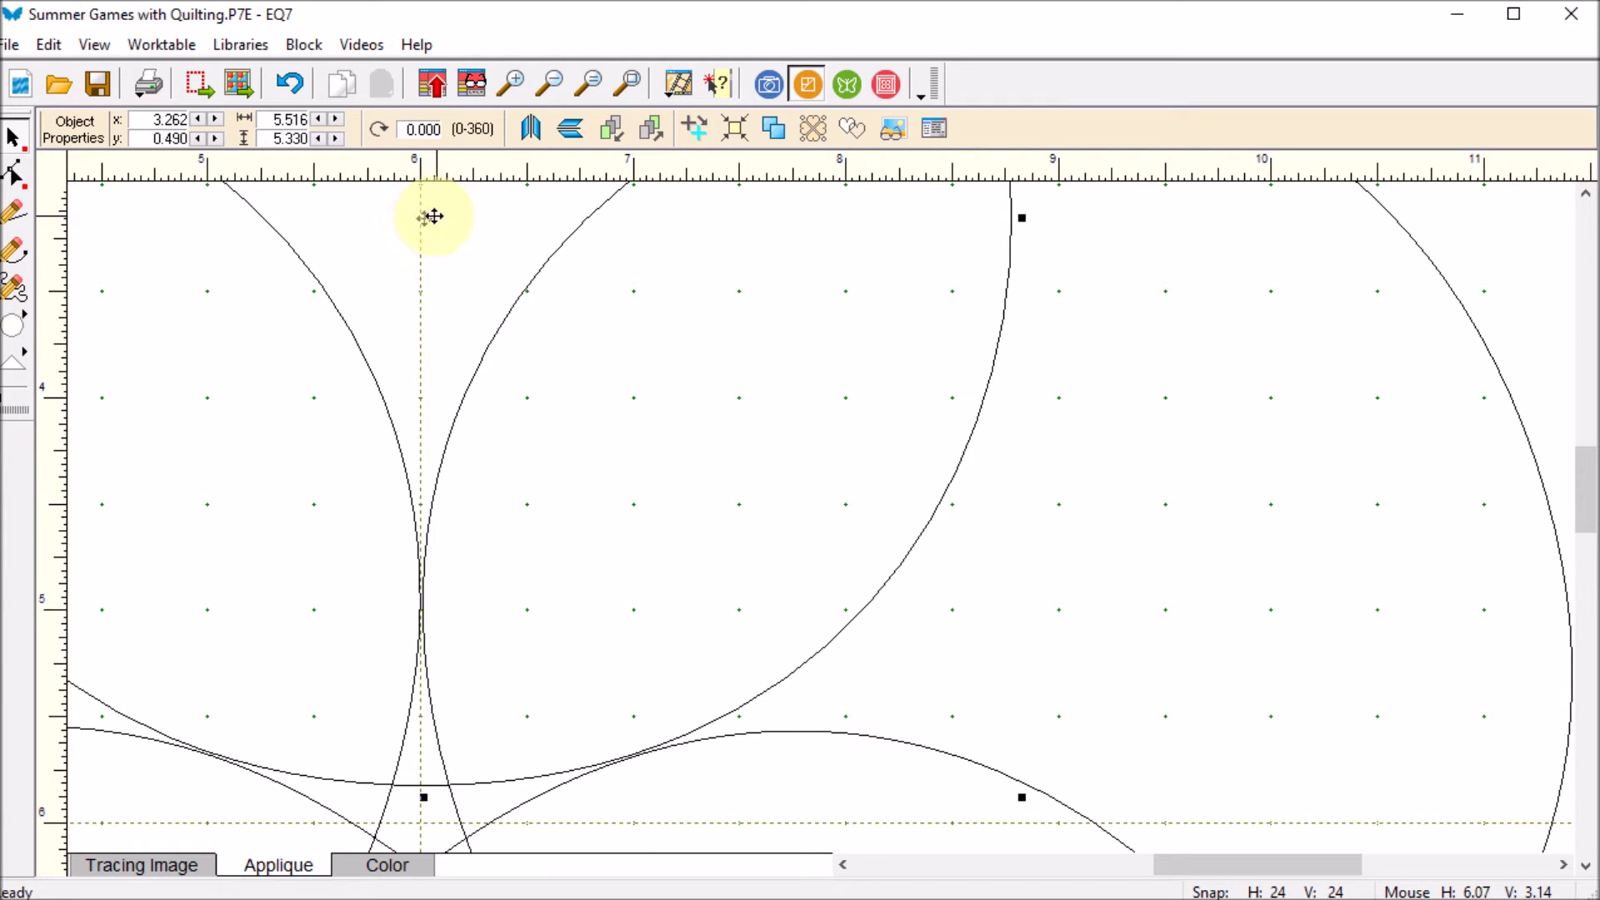
pyautogui.moveTo(422, 214); pyautogui.dragTo(421, 255)
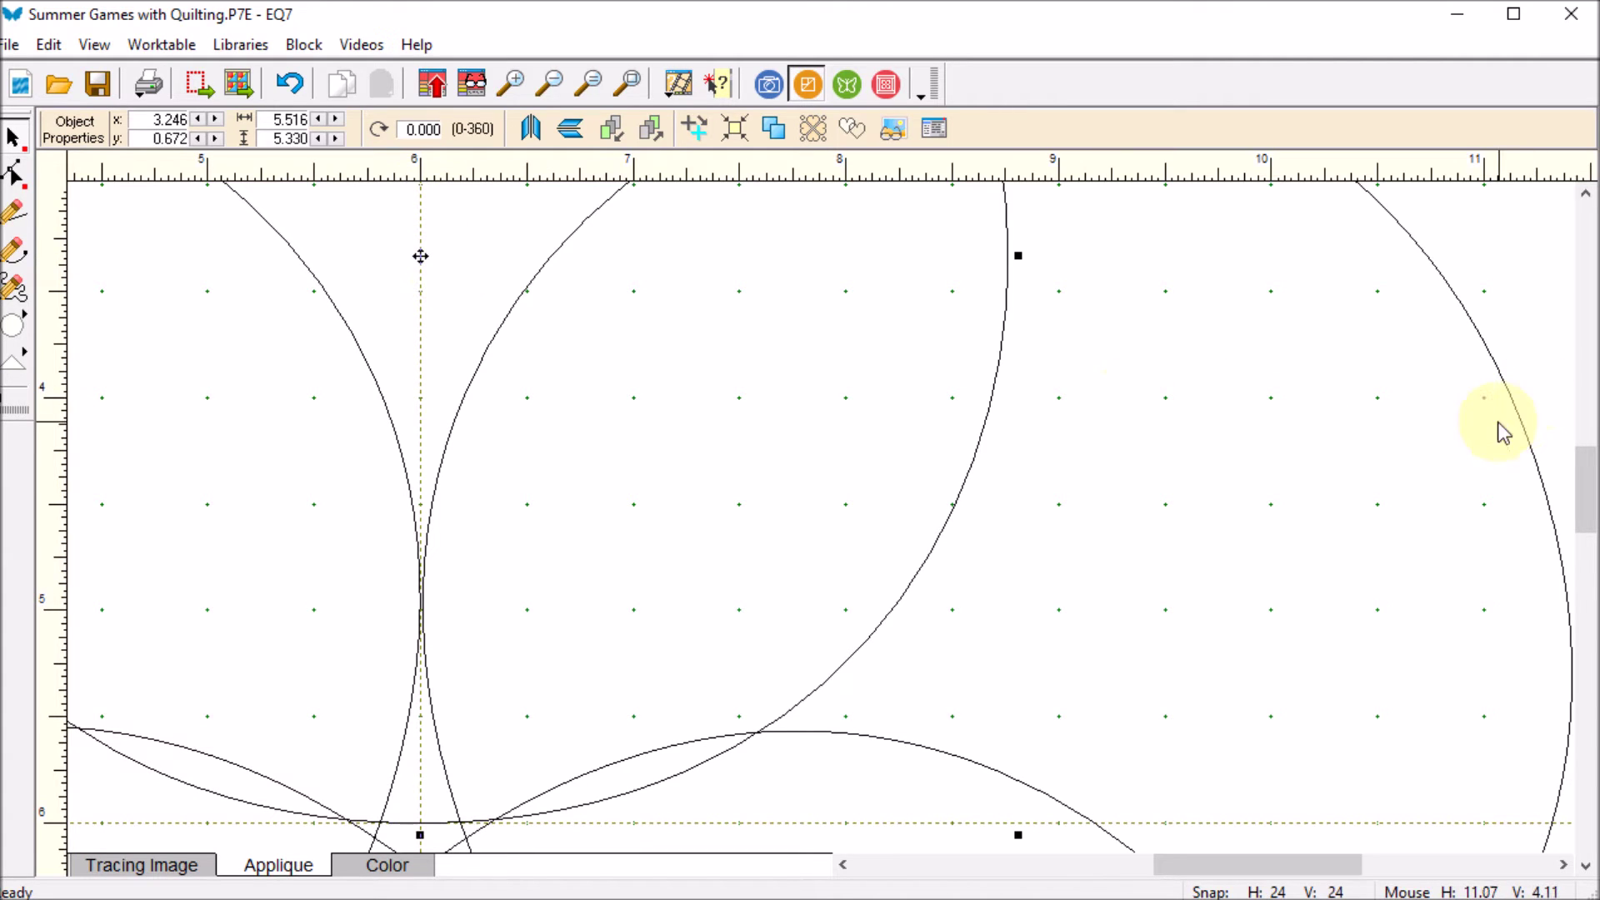
# Step: Move the other four circles of the wreath so that they all meet at the block's centre point
pyautogui.click(1518, 439)
pyautogui.moveTo(1588, 503); pyautogui.dragTo(1588, 563)
pyautogui.click(1546, 488)
pyautogui.click(1339, 636)
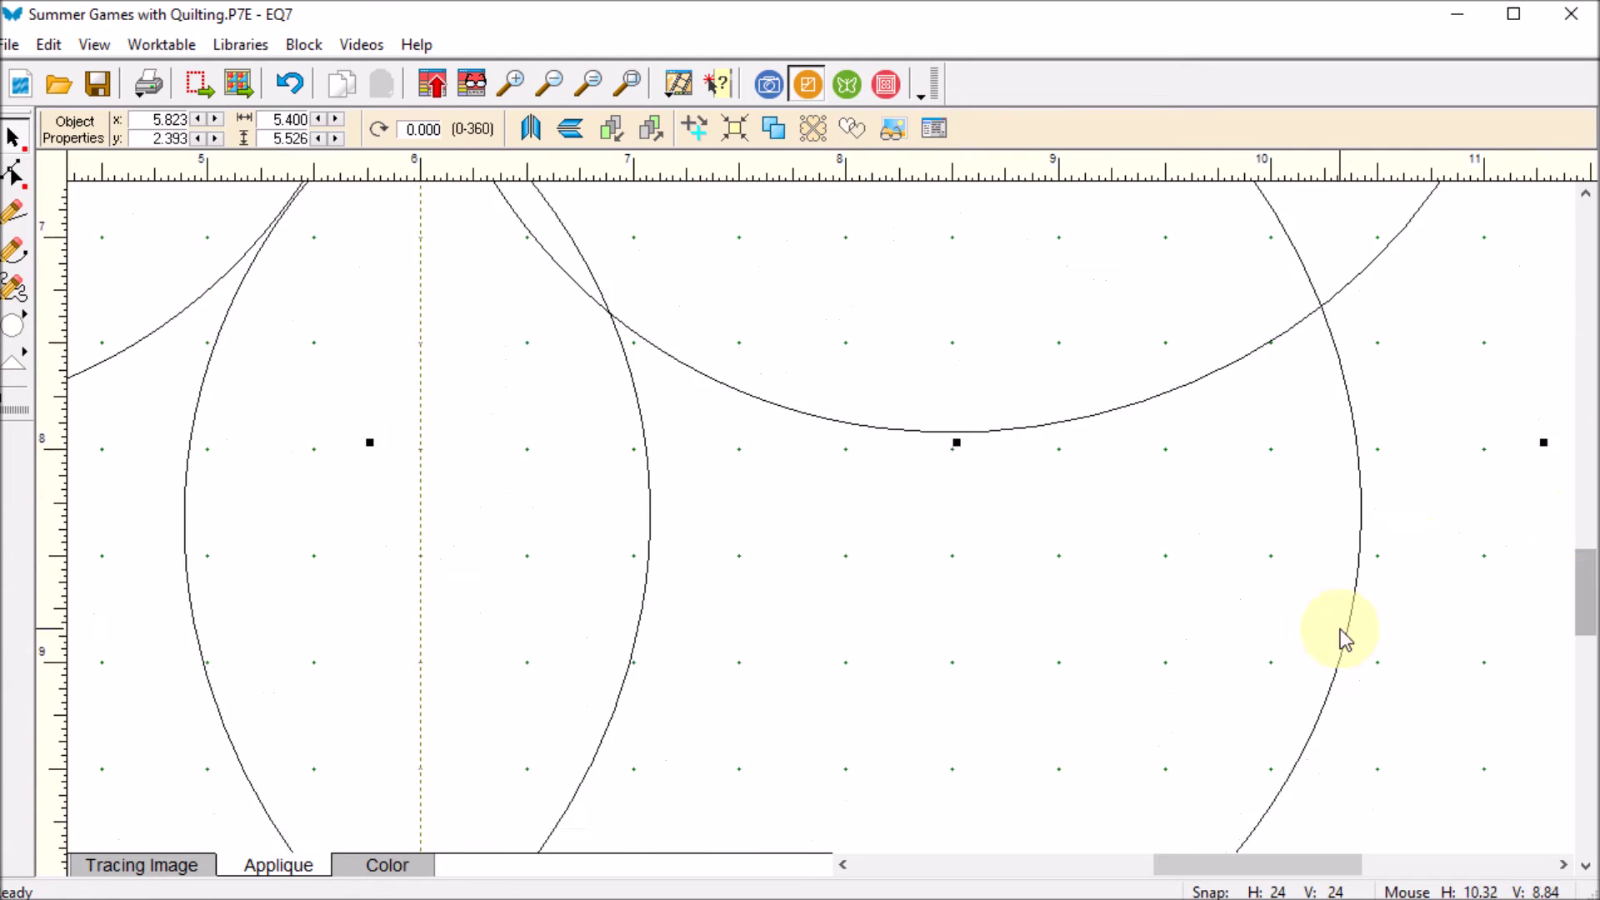
pyautogui.moveTo(1257, 864); pyautogui.dragTo(1171, 864)
pyautogui.scroll(3, 1182, 456)
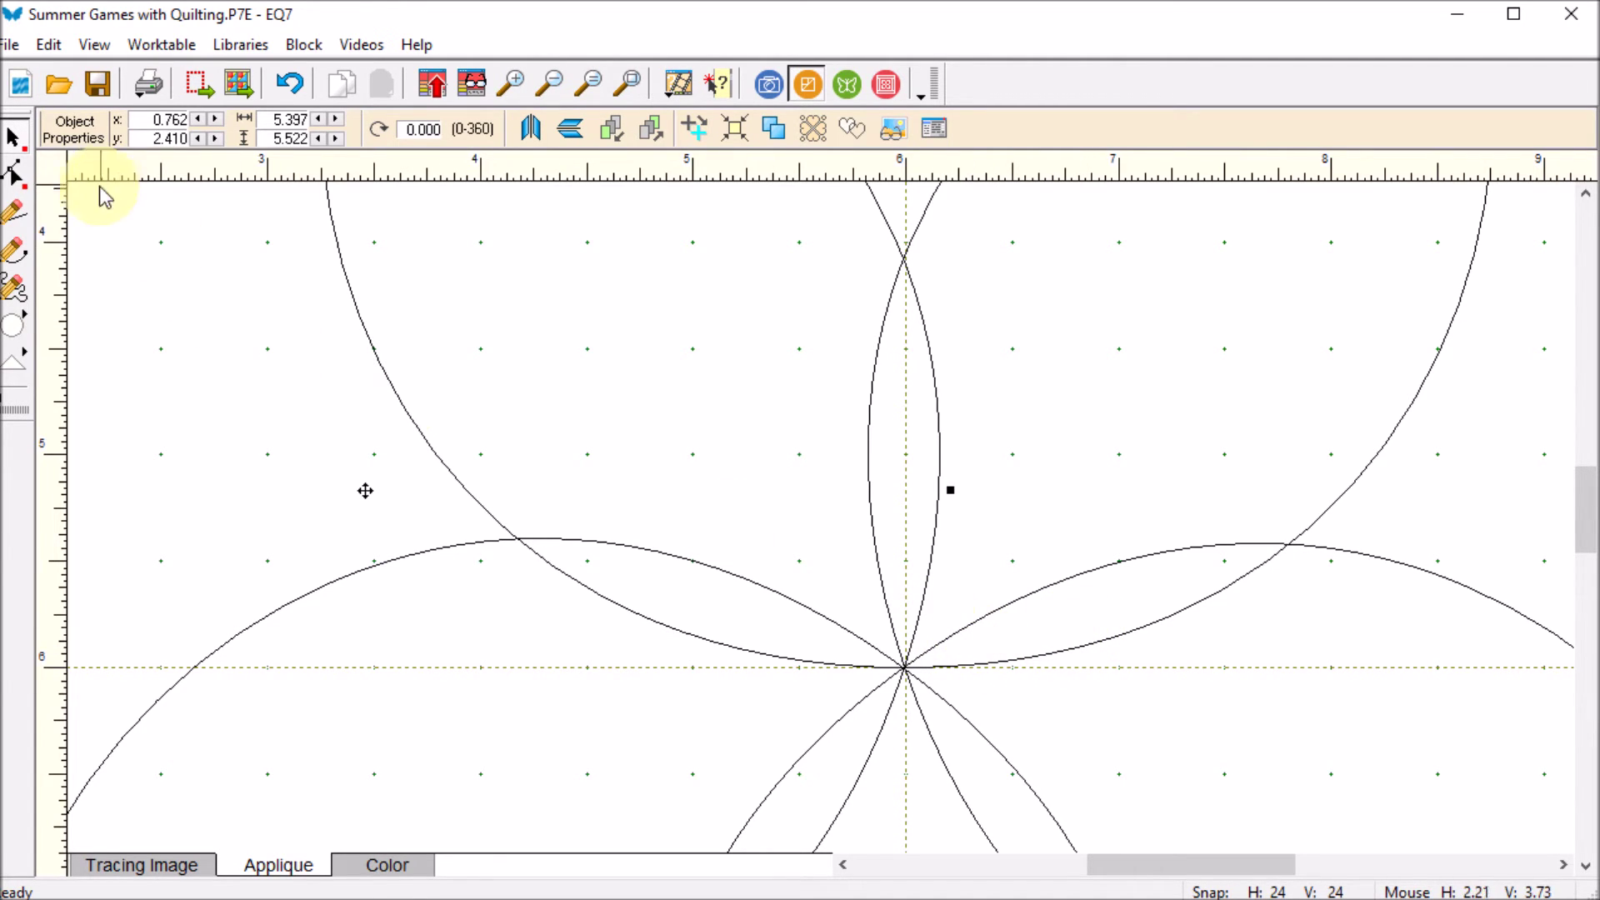
# Step: Break the top circle at its node on the block's centre
pyautogui.click(12, 176)
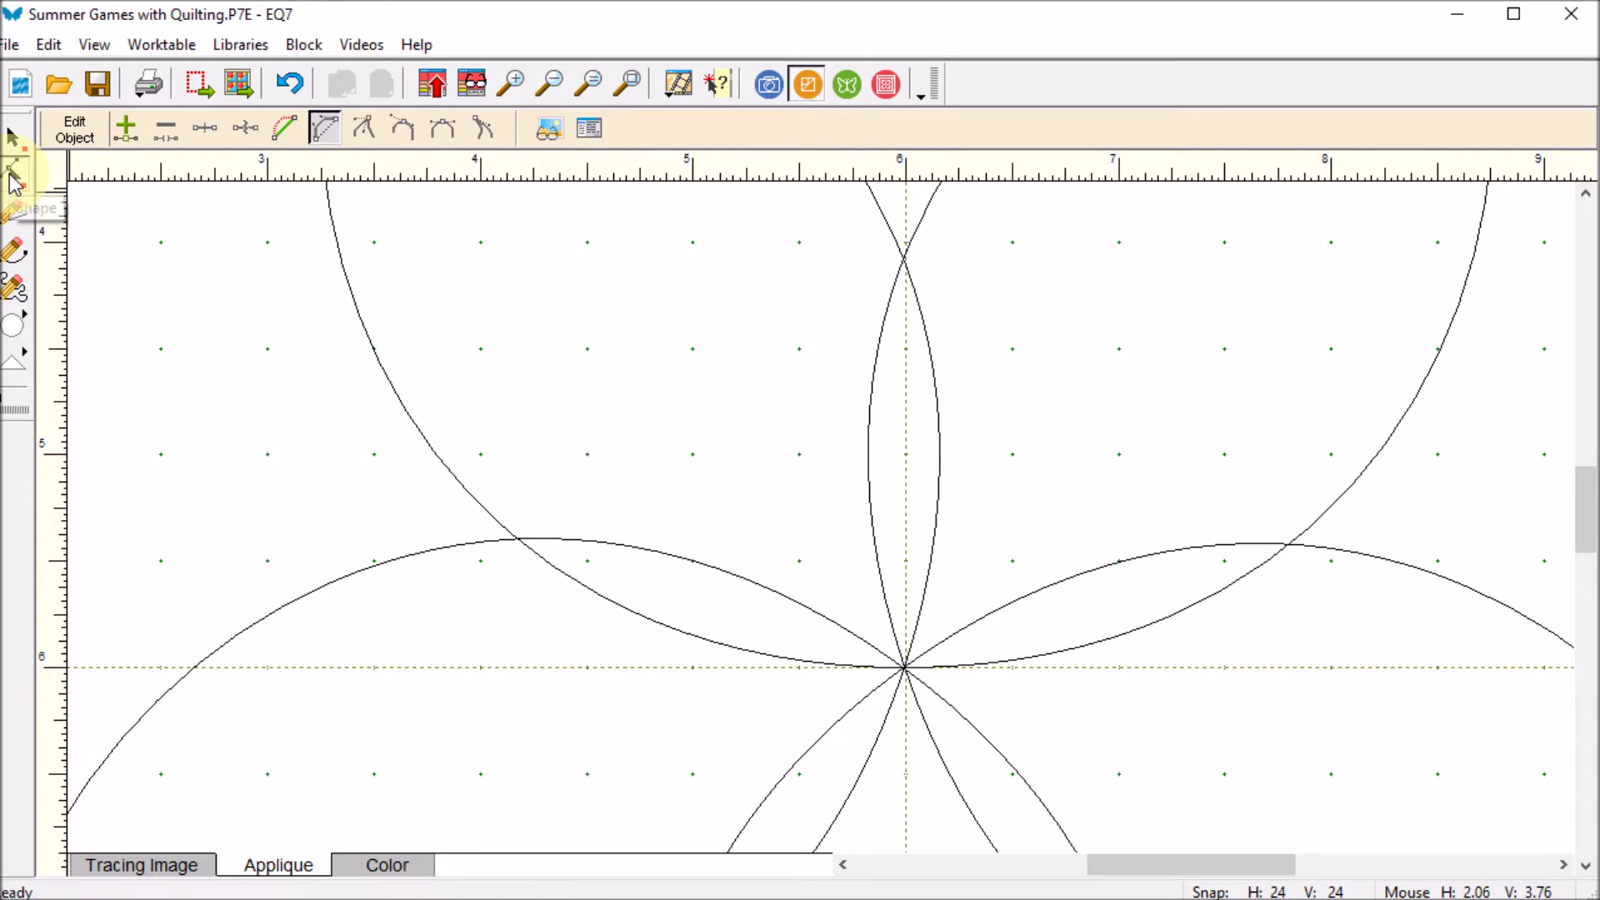
pyautogui.click(906, 678)
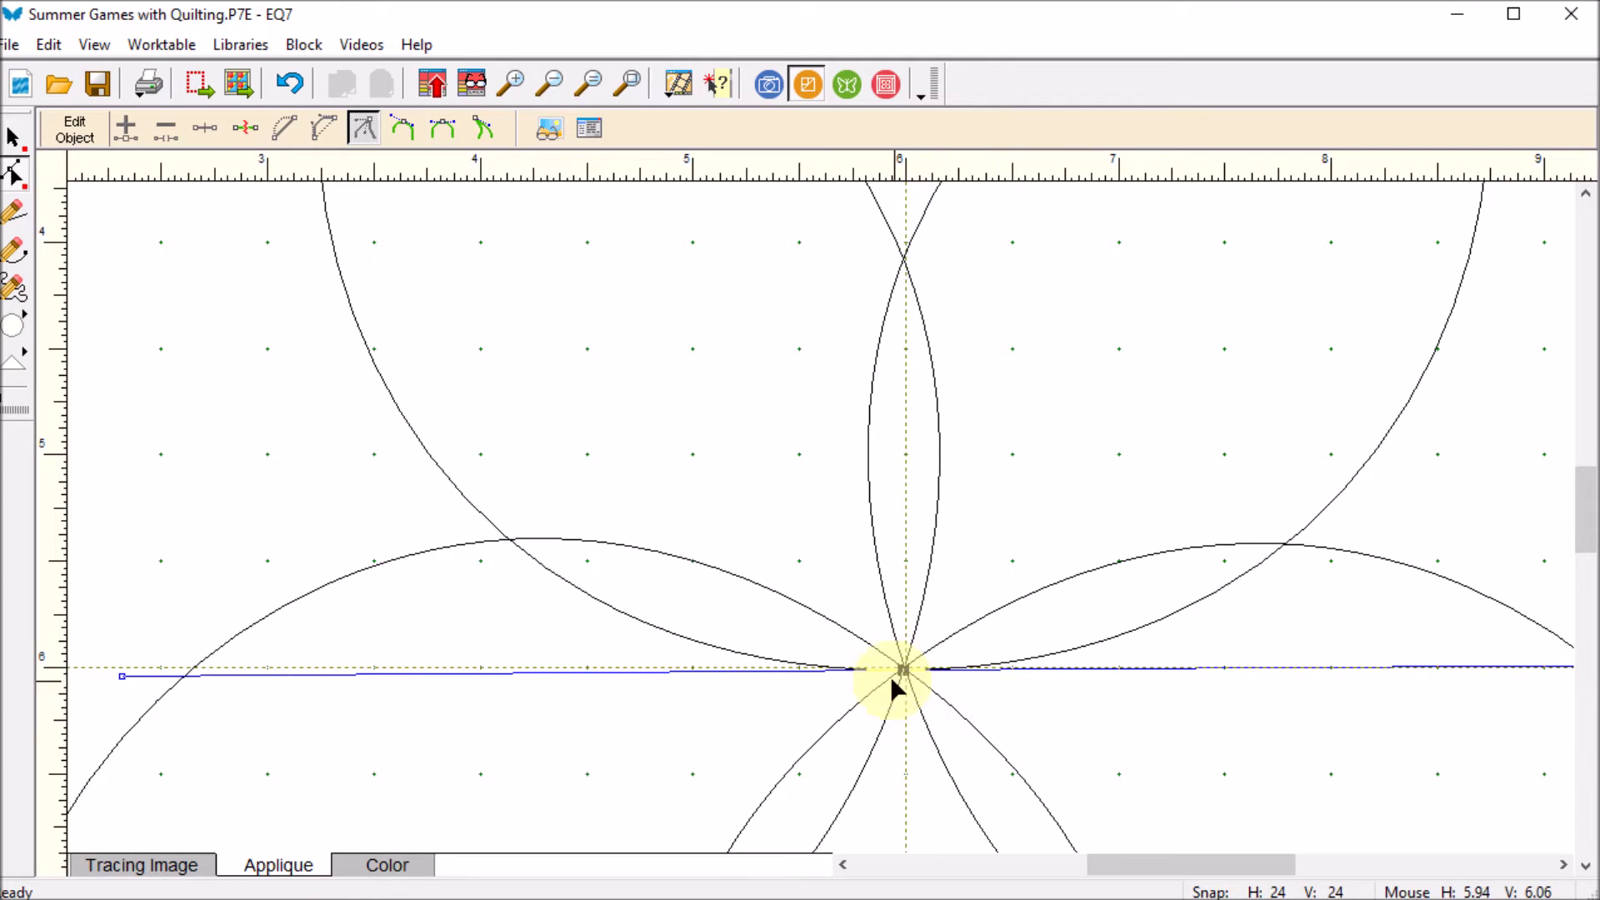
pyautogui.click(904, 670)
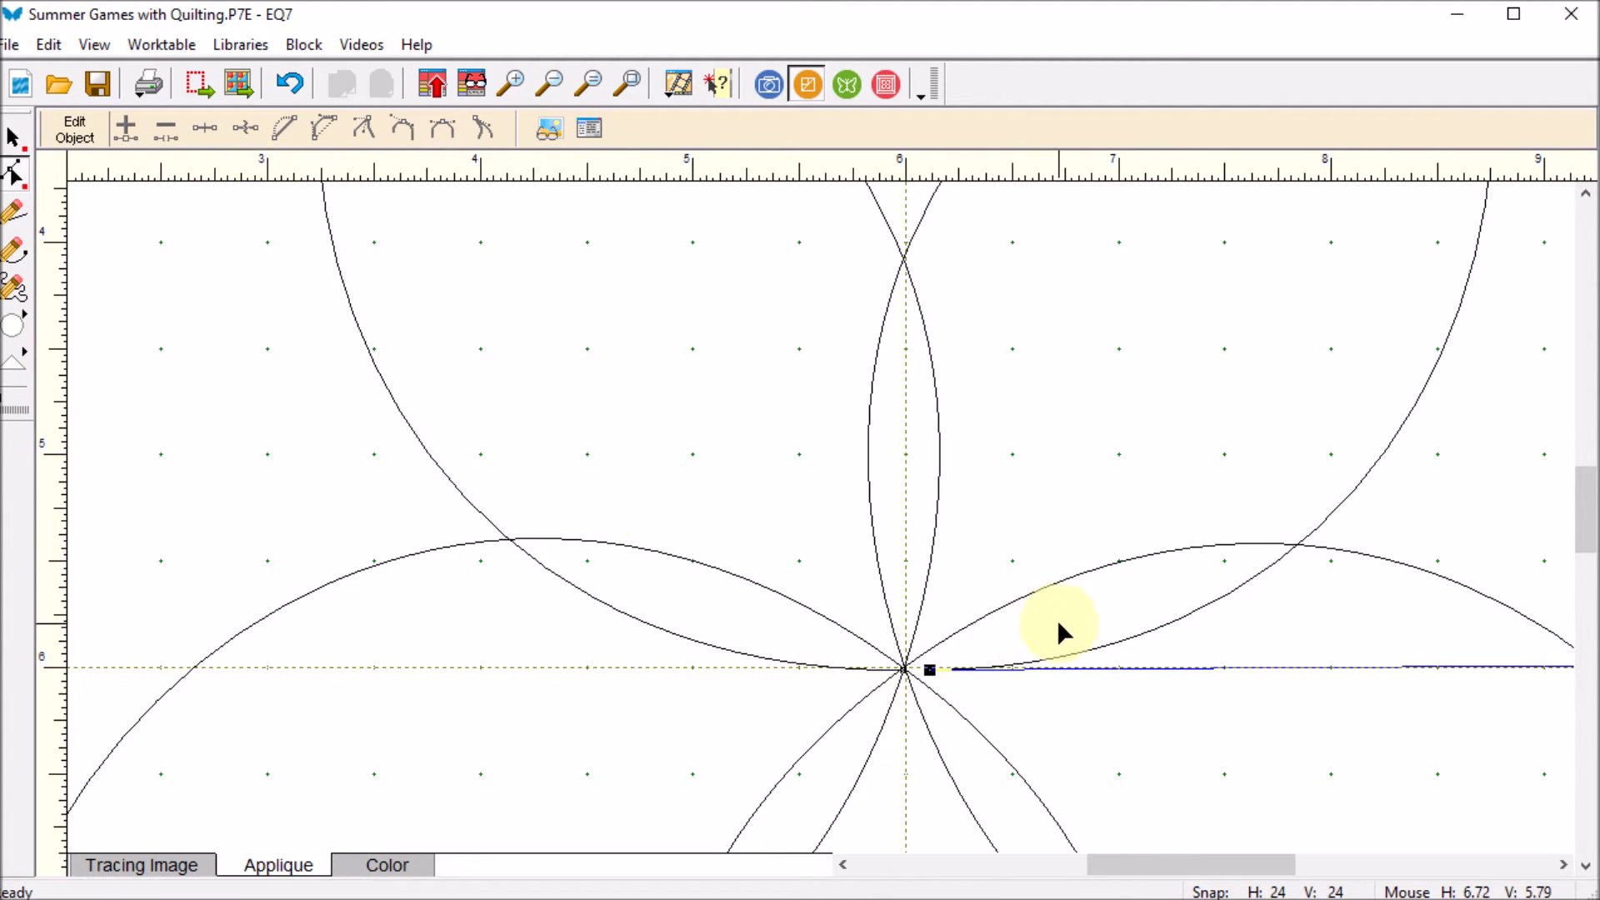
# Step: Pull the lower-right circle's centre node up clear of the other nodes, break the circle there and separate its two ends
pyautogui.click(1021, 600)
pyautogui.moveTo(899, 675); pyautogui.dragTo(962, 492)
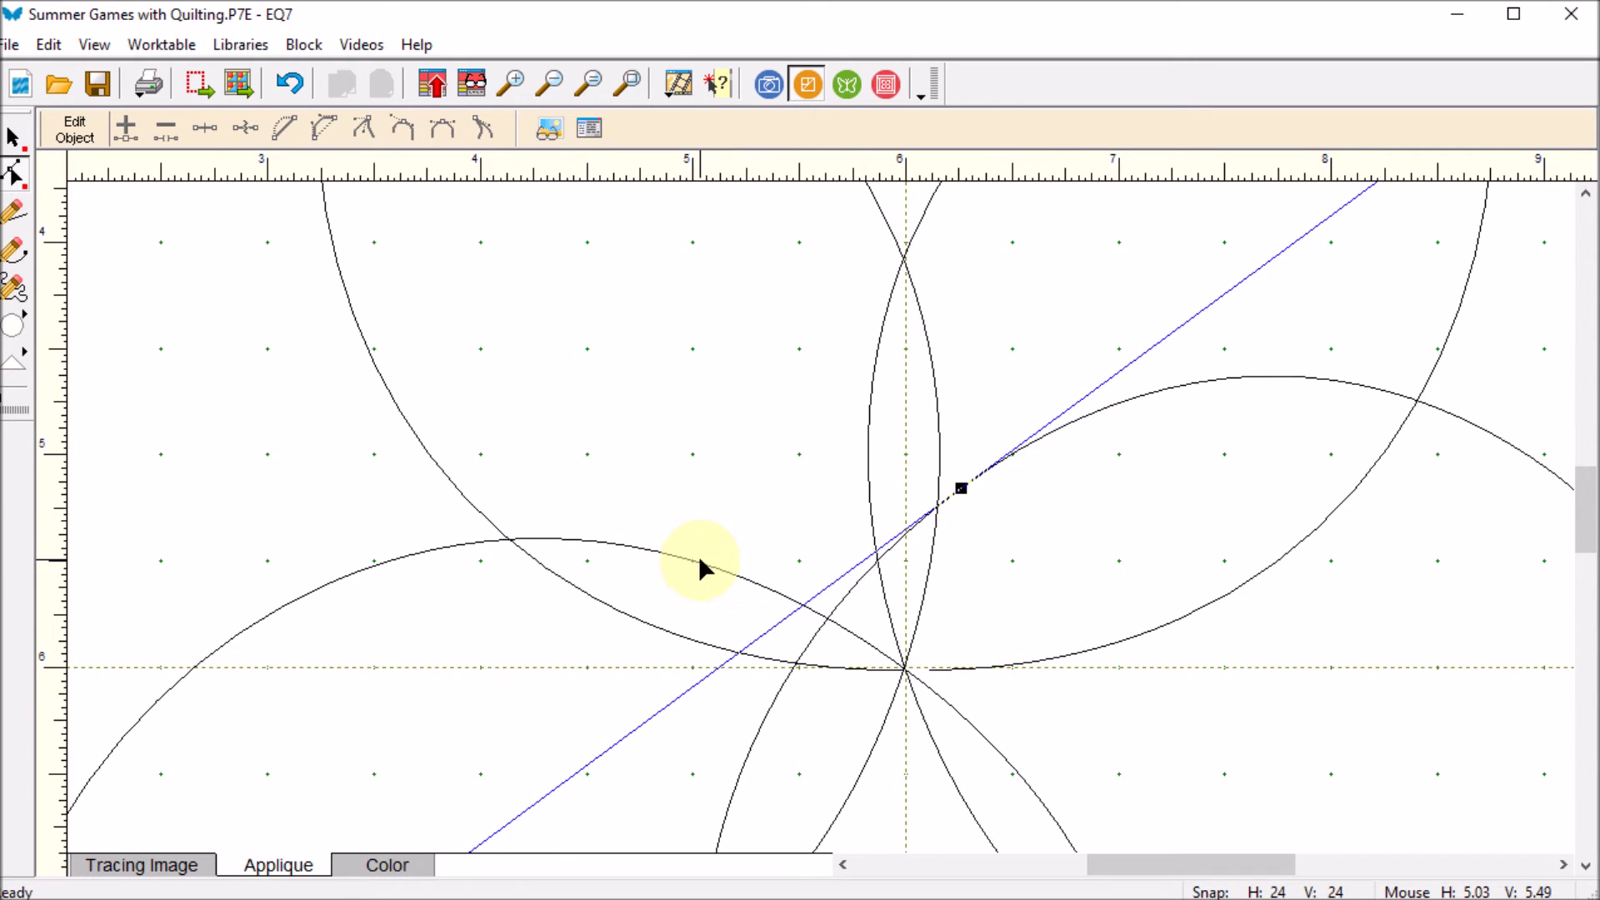
pyautogui.click(961, 490)
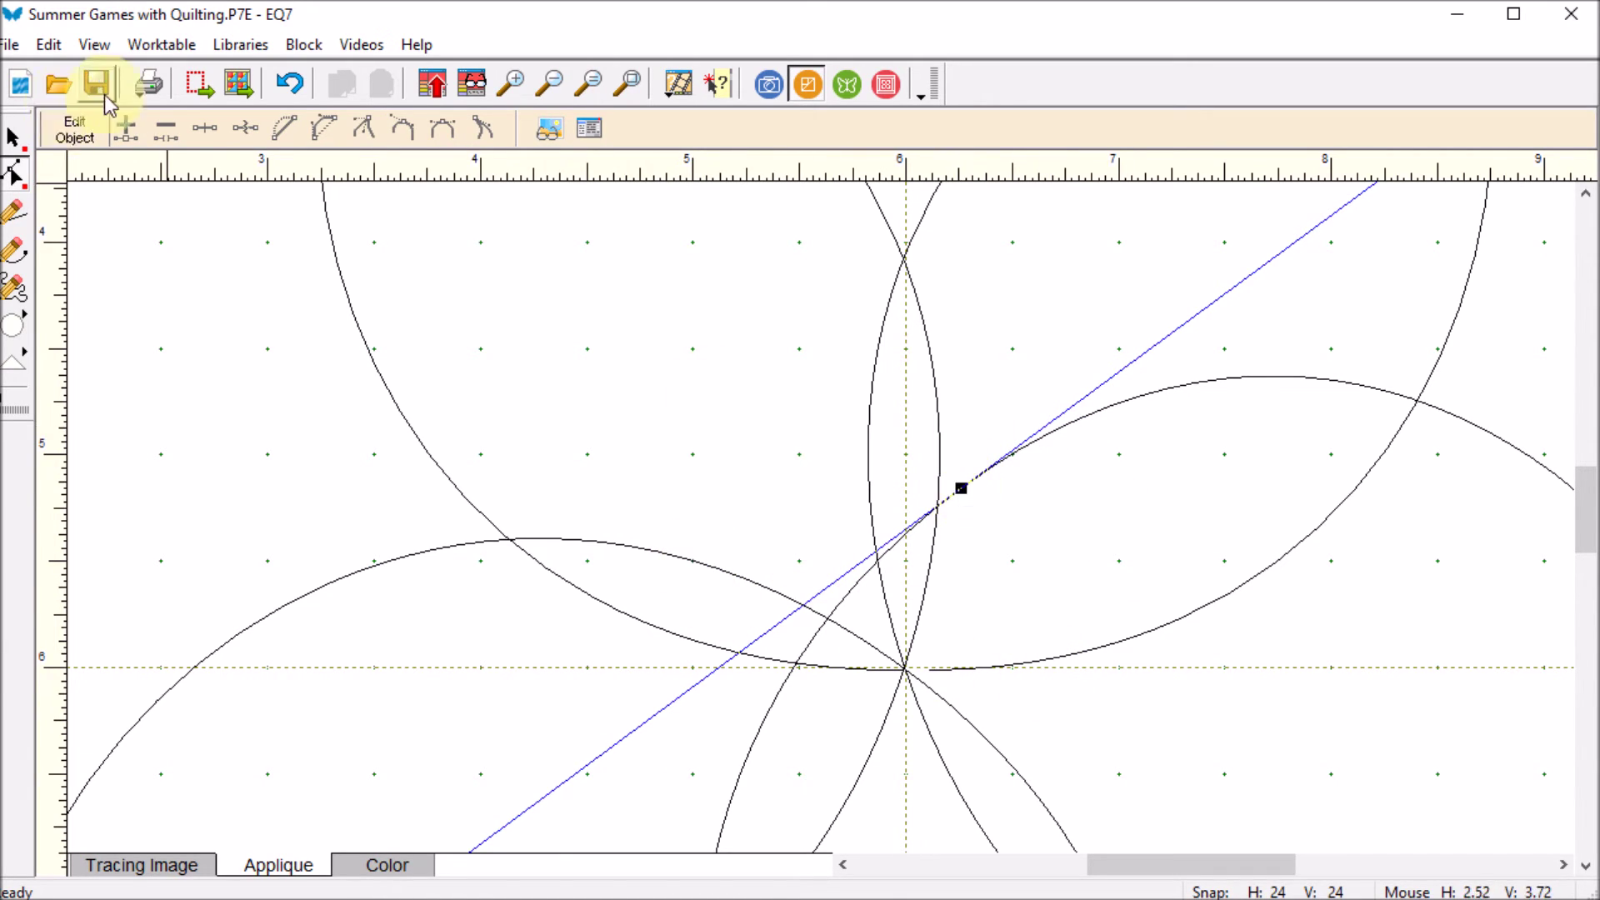
pyautogui.moveTo(961, 488); pyautogui.dragTo(966, 487)
pyautogui.click(963, 490)
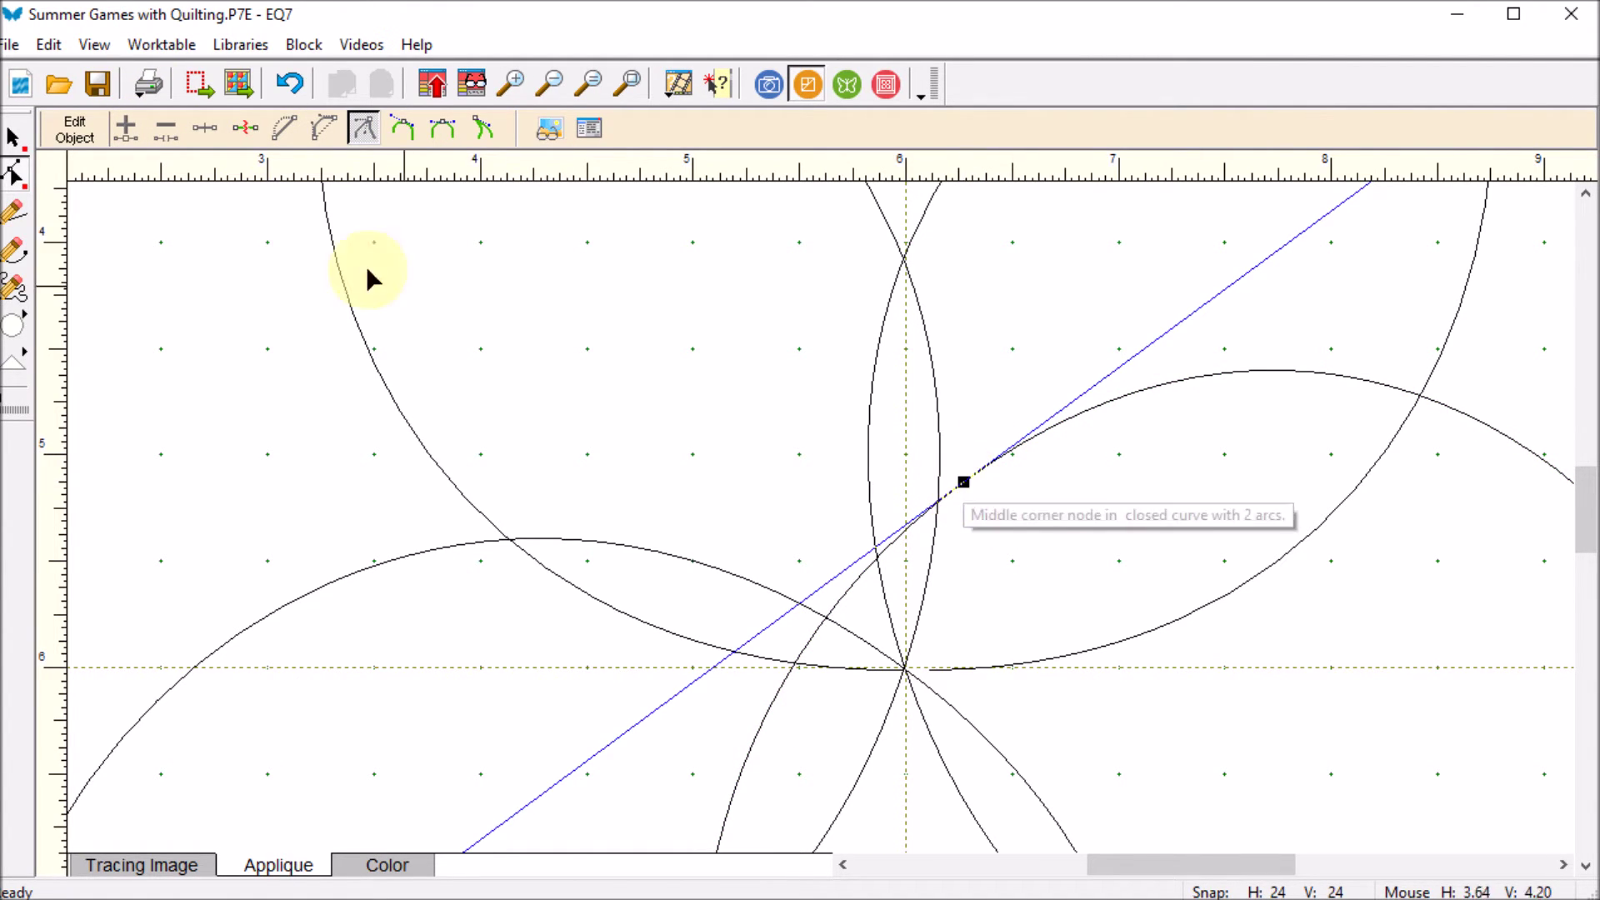
pyautogui.click(245, 128)
pyautogui.moveTo(990, 482); pyautogui.dragTo(1012, 522)
# Step: Pull the right circle's node off the block's centre, break the circle there and move its two loose ends apart
pyautogui.click(948, 667)
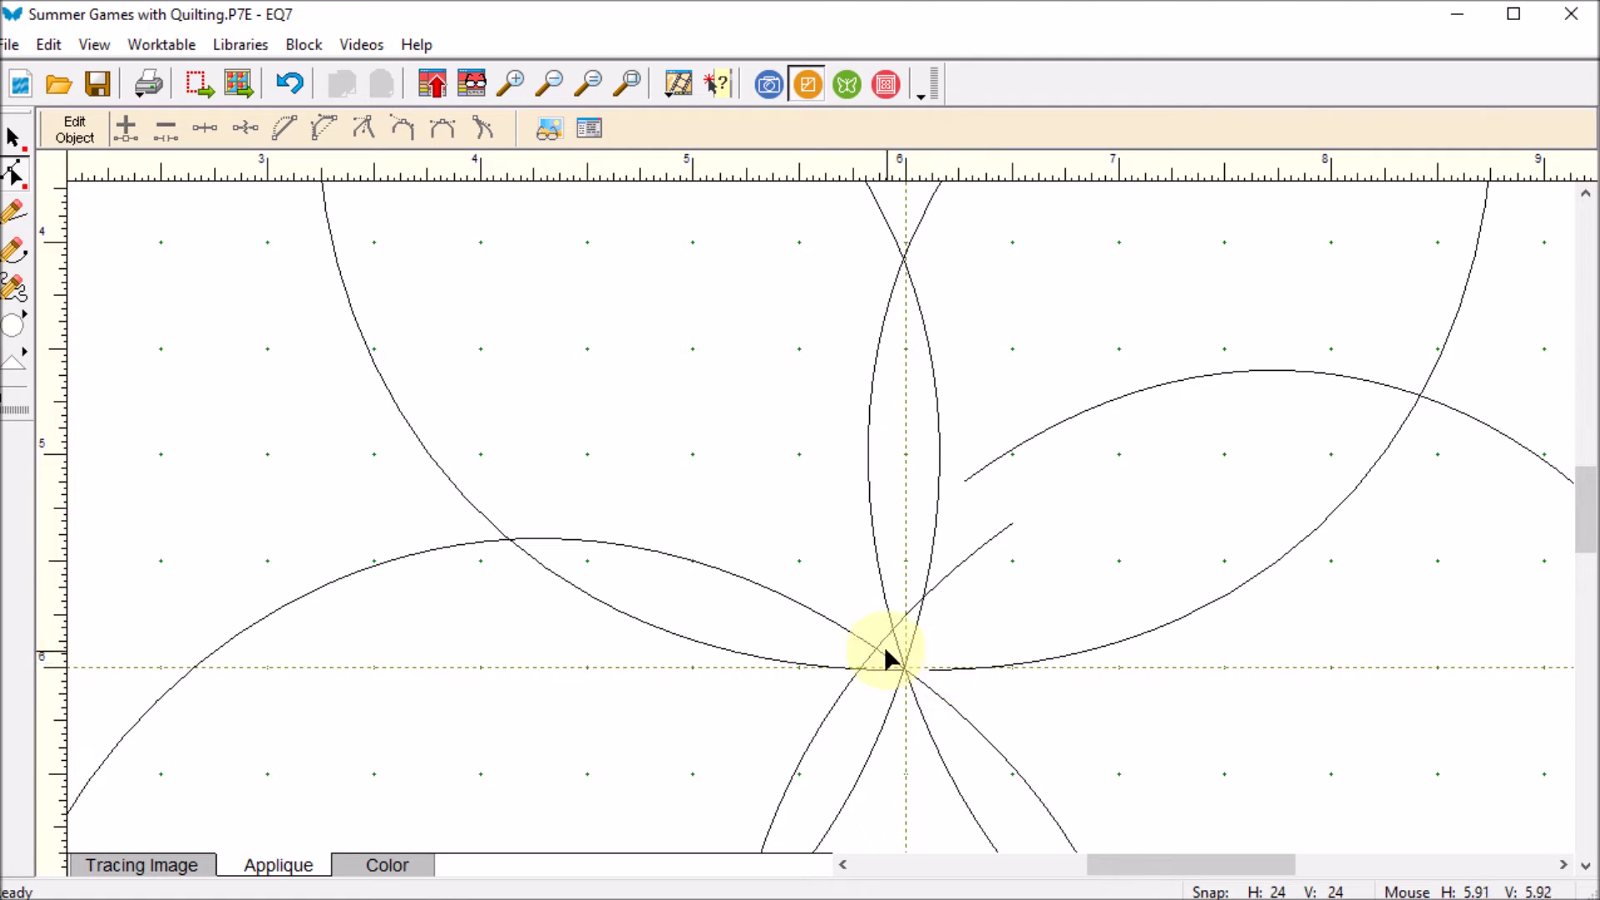
pyautogui.click(872, 550)
pyautogui.moveTo(904, 666); pyautogui.dragTo(959, 643)
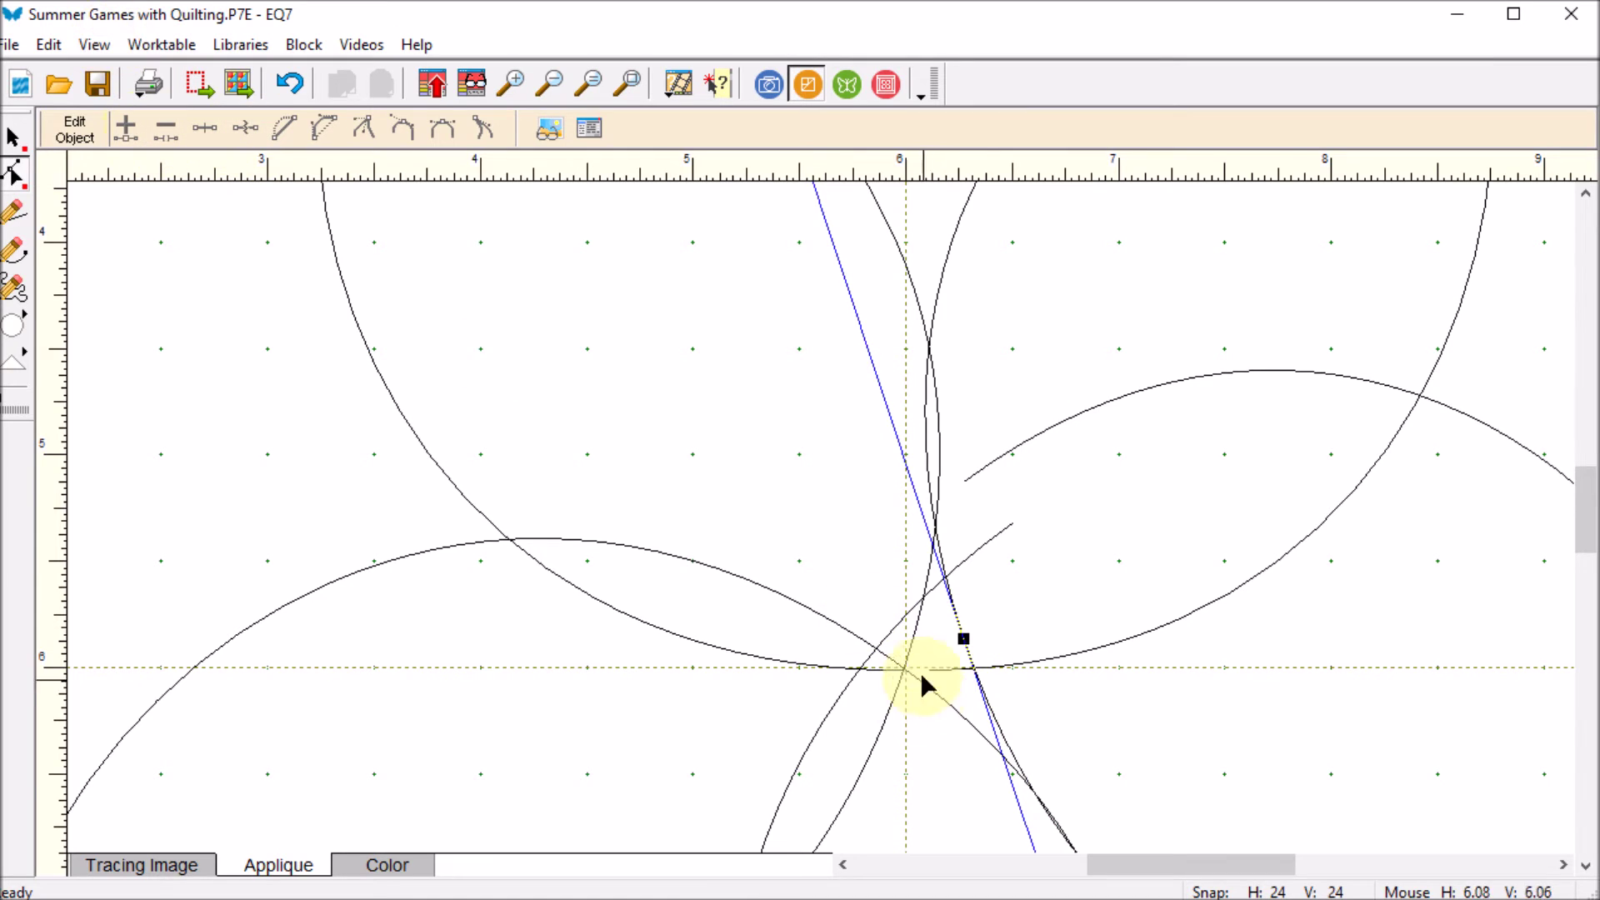
pyautogui.moveTo(963, 639); pyautogui.dragTo(963, 639)
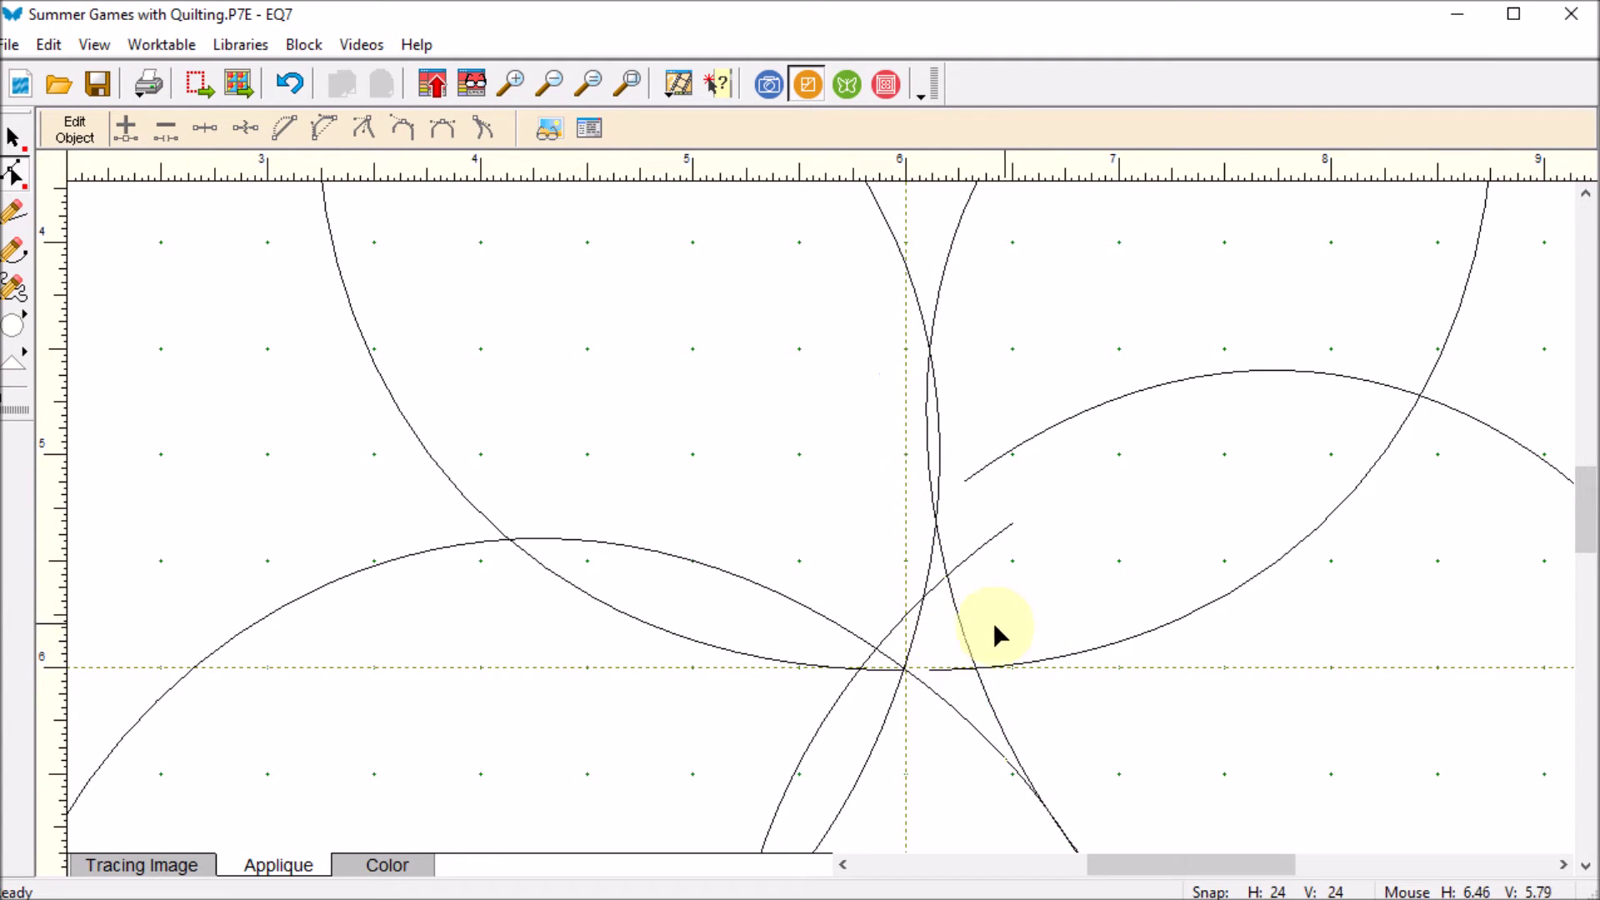
pyautogui.click(958, 644)
pyautogui.click(959, 625)
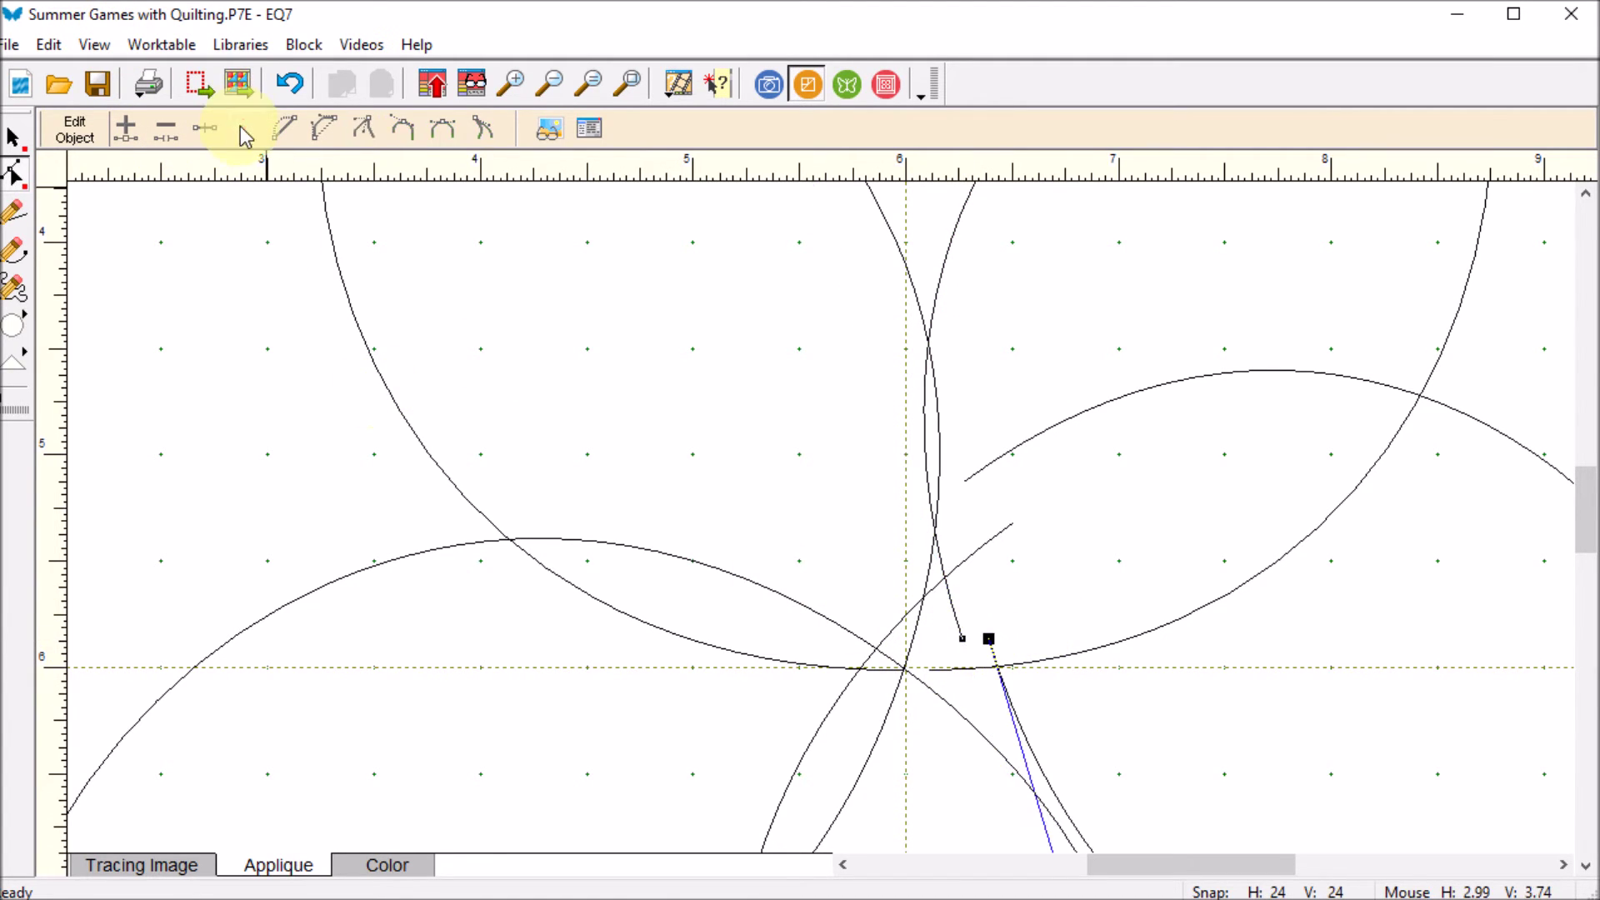
pyautogui.moveTo(962, 638); pyautogui.dragTo(840, 552)
pyautogui.moveTo(989, 641); pyautogui.dragTo(940, 755)
# Step: Move the top circle's left loose end away from the block's centre, and break the left circle at its centre node
pyautogui.moveTo(908, 671); pyautogui.dragTo(800, 697)
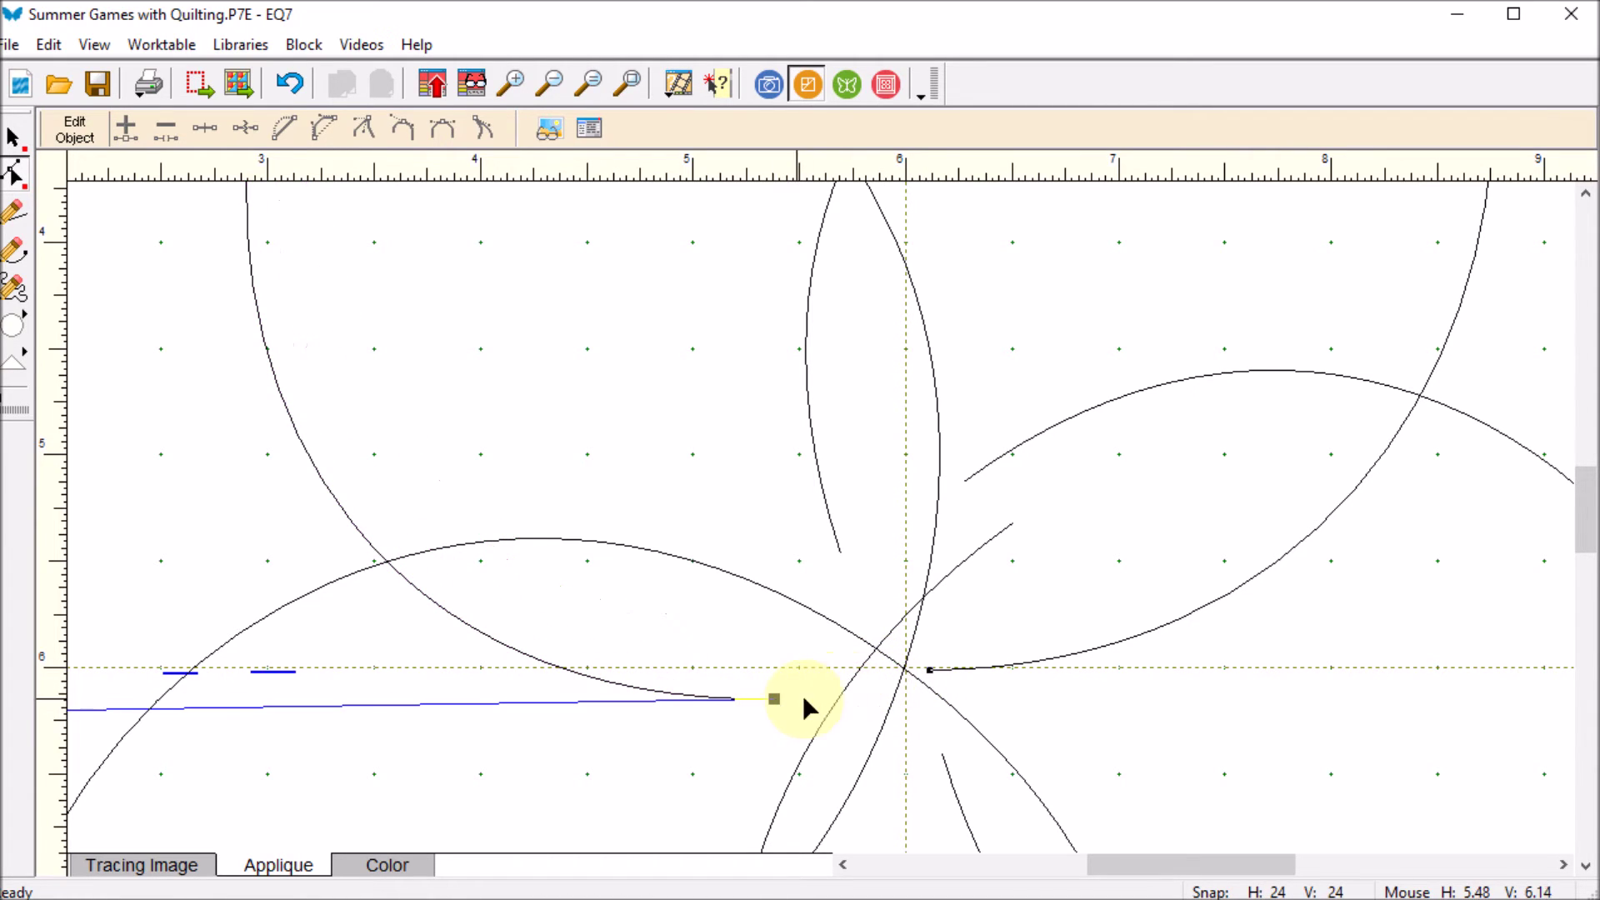
pyautogui.click(916, 684)
pyautogui.click(907, 668)
pyautogui.click(247, 130)
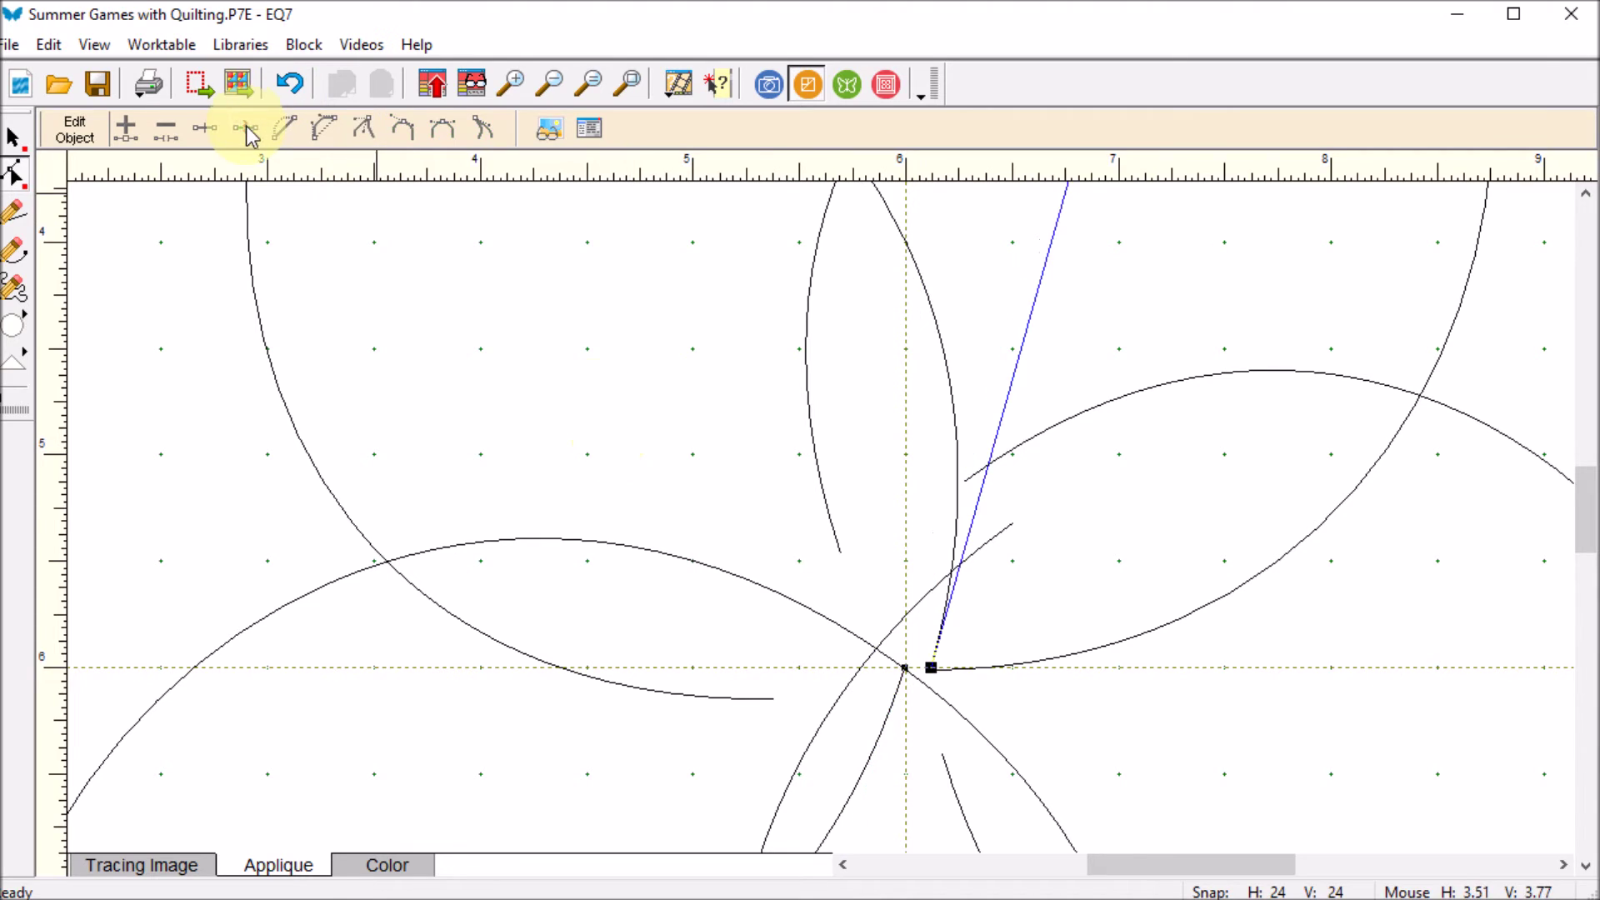
# Step: Move the left circle's two loose ends apart, and break the lower-left circle at its centre node and separate its ends
pyautogui.moveTo(932, 664); pyautogui.dragTo(1001, 608)
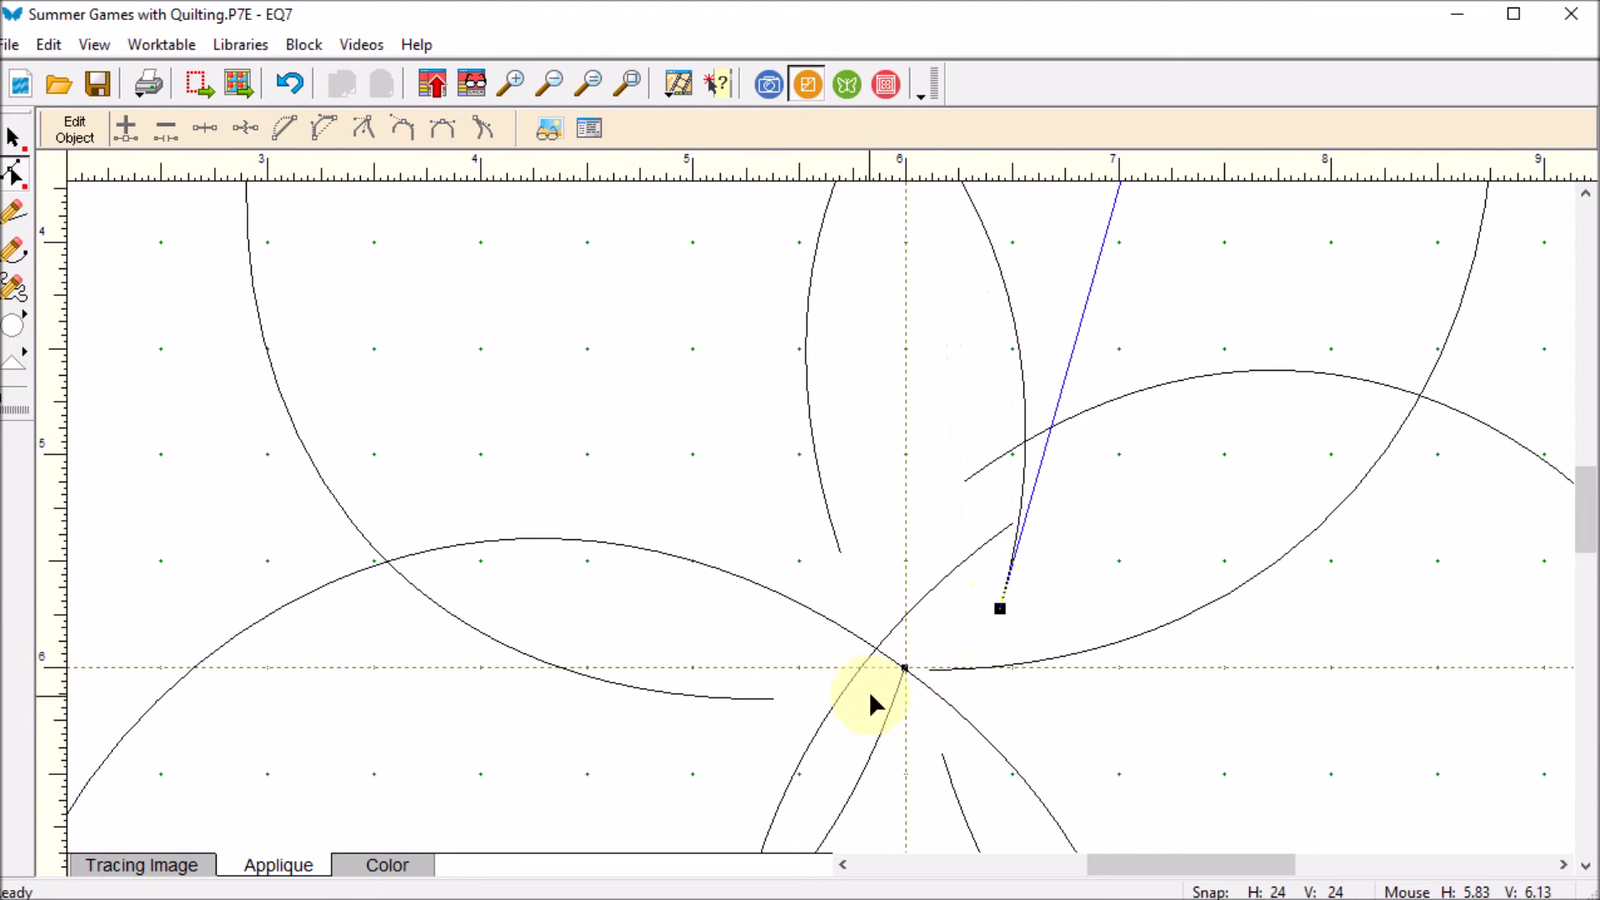
pyautogui.moveTo(907, 678); pyautogui.dragTo(868, 760)
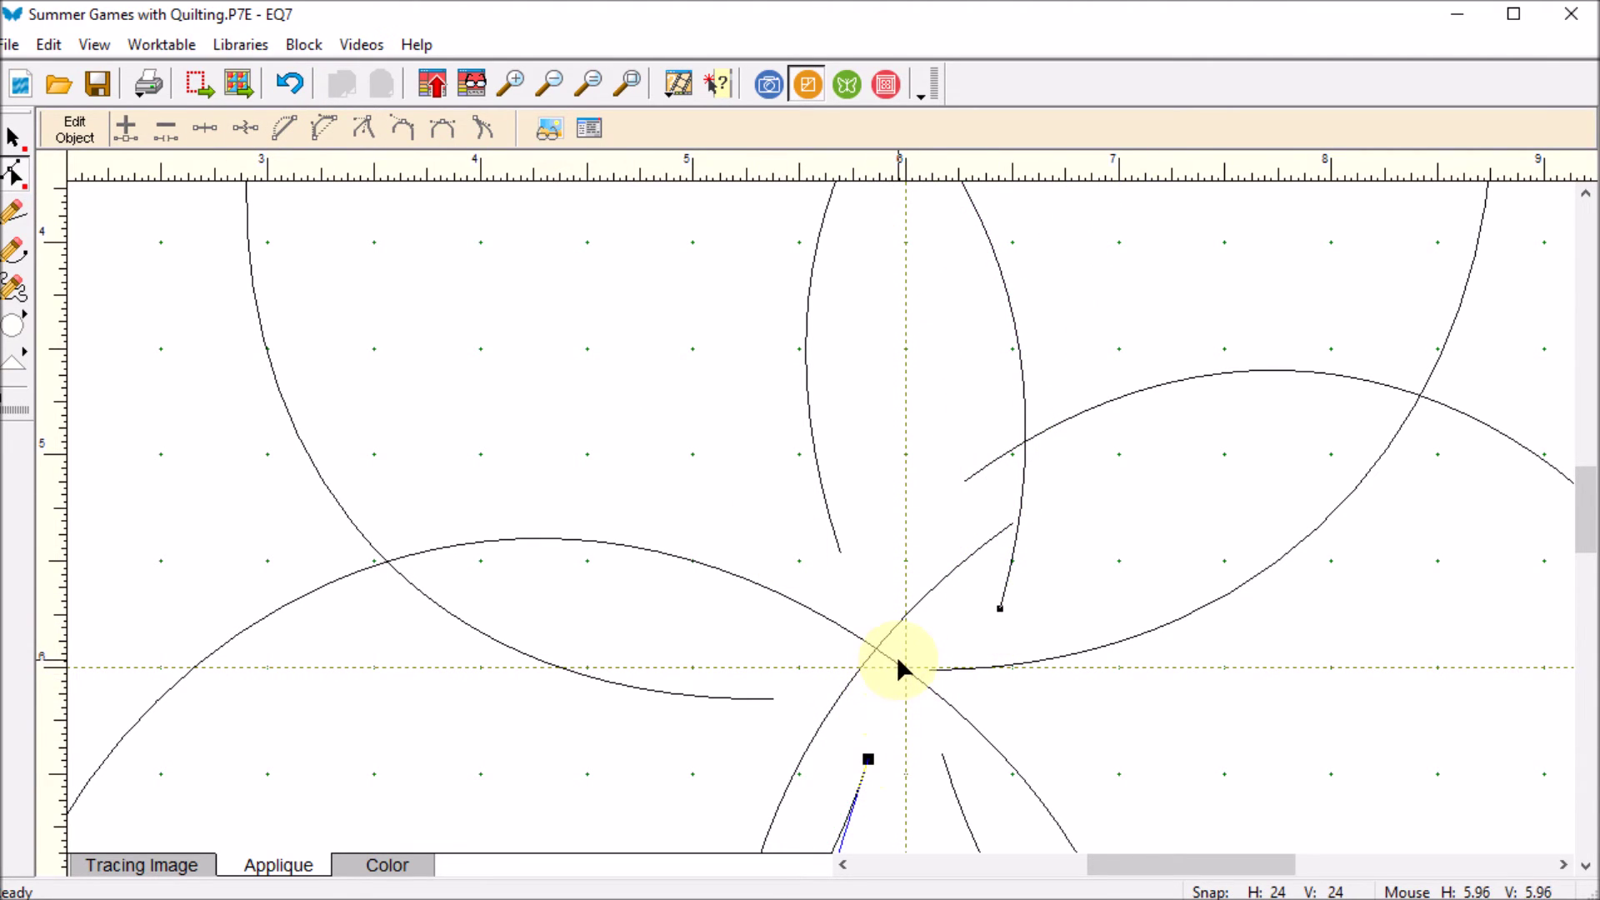
pyautogui.click(899, 661)
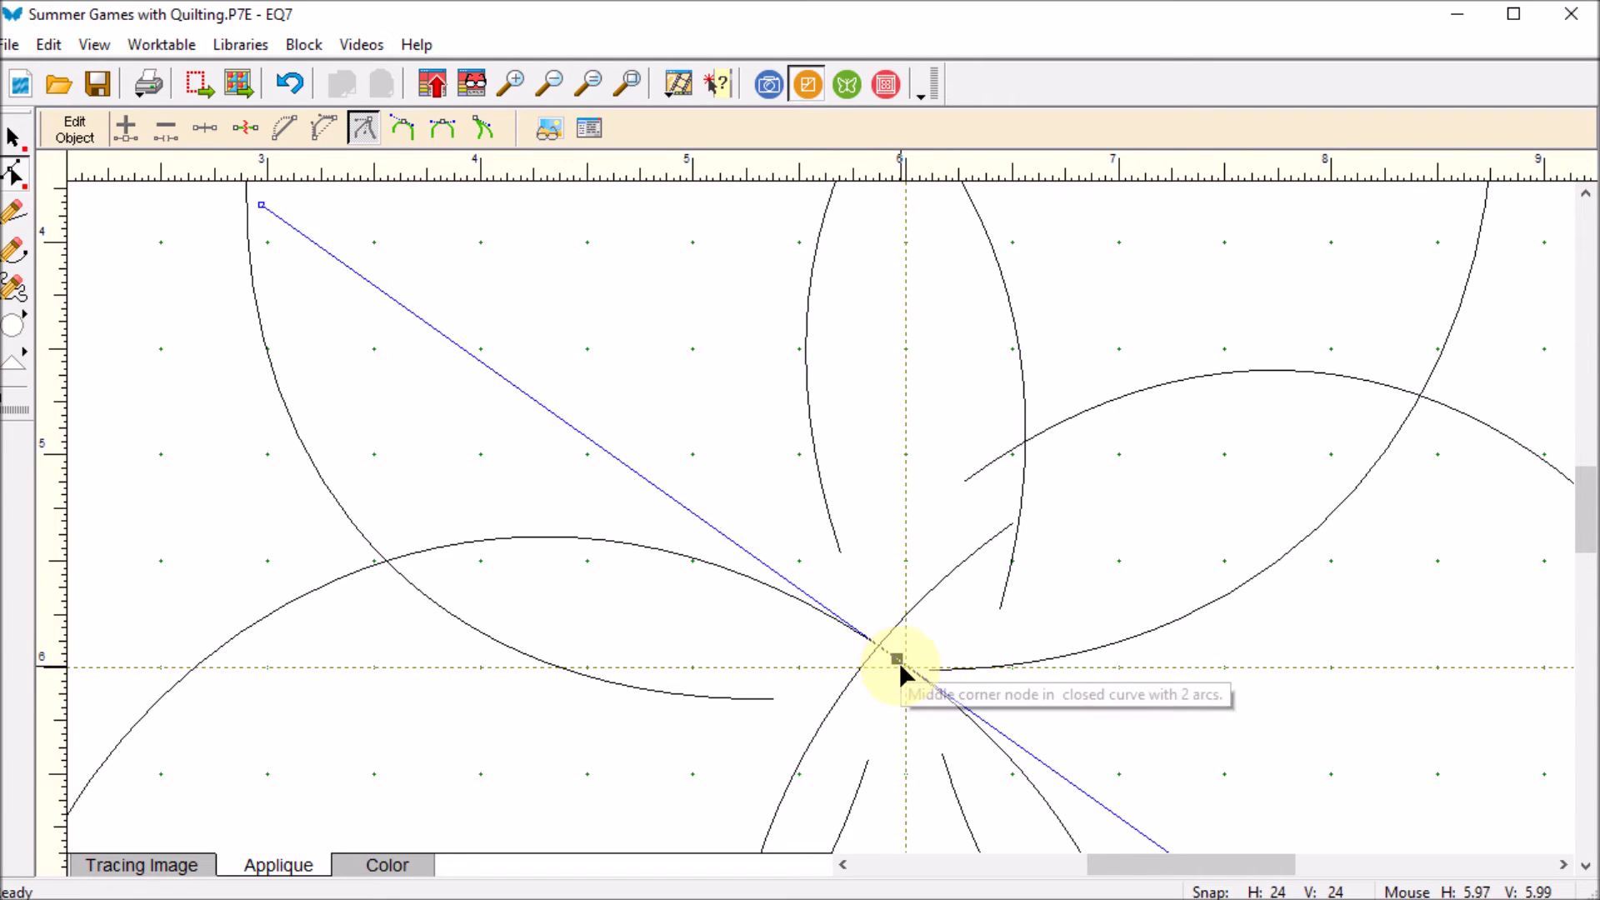
pyautogui.click(245, 129)
pyautogui.moveTo(886, 635); pyautogui.dragTo(815, 601)
pyautogui.click(899, 664)
pyautogui.moveTo(902, 700); pyautogui.dragTo(923, 706)
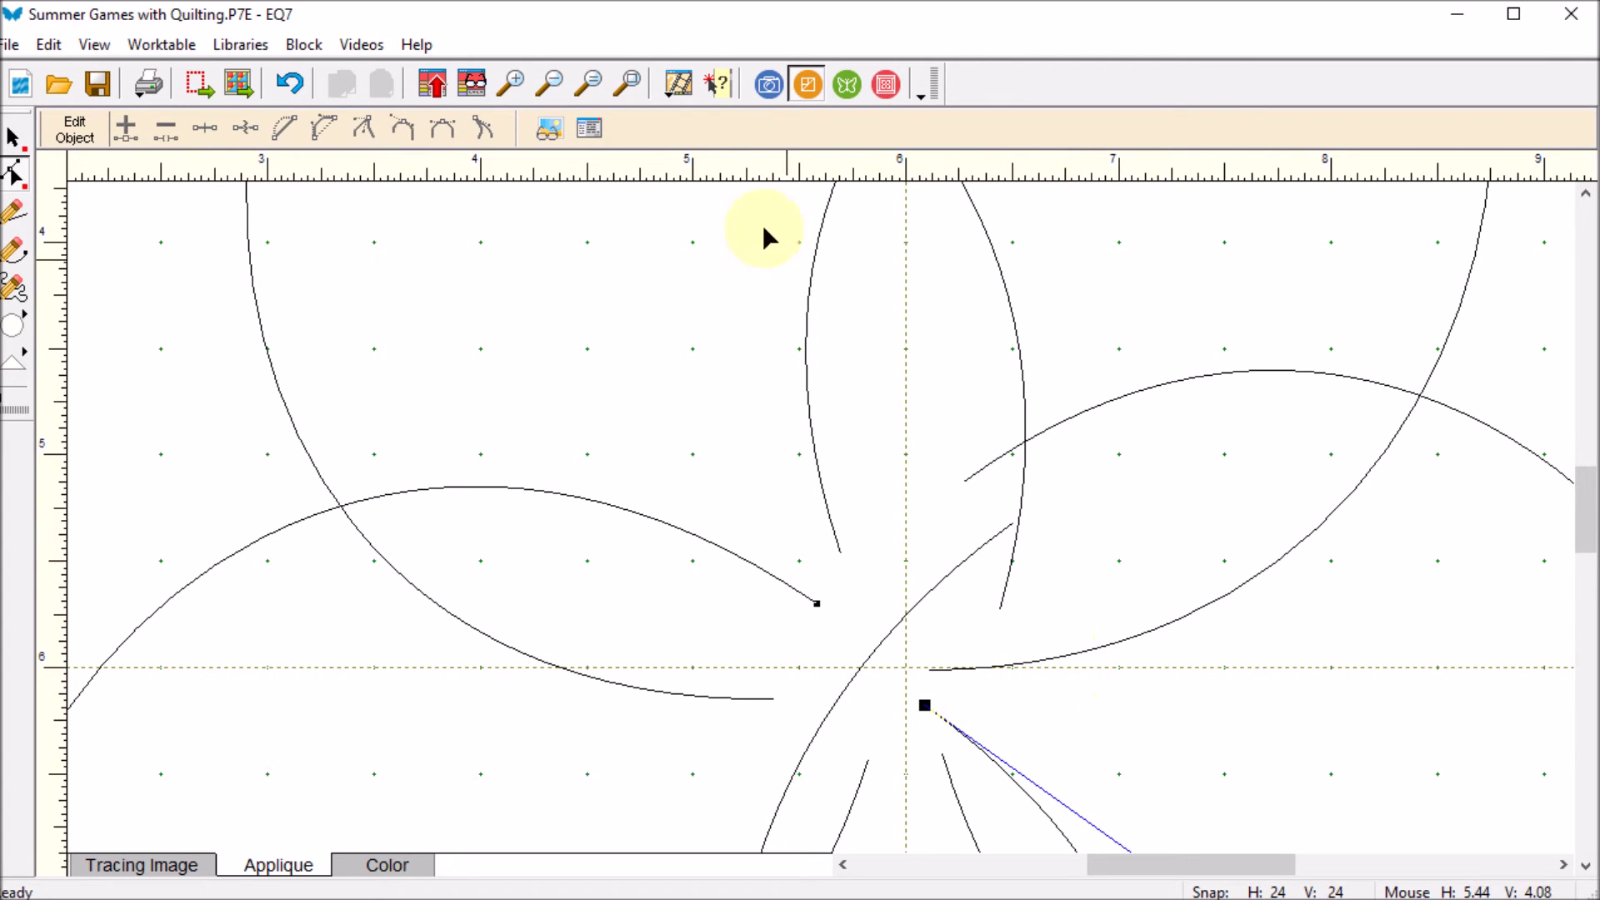
# Step: Join the top circle's right end to the right circle's upper end, and the right circle's lower end to the lower-right circle's upper end
pyautogui.click(551, 84)
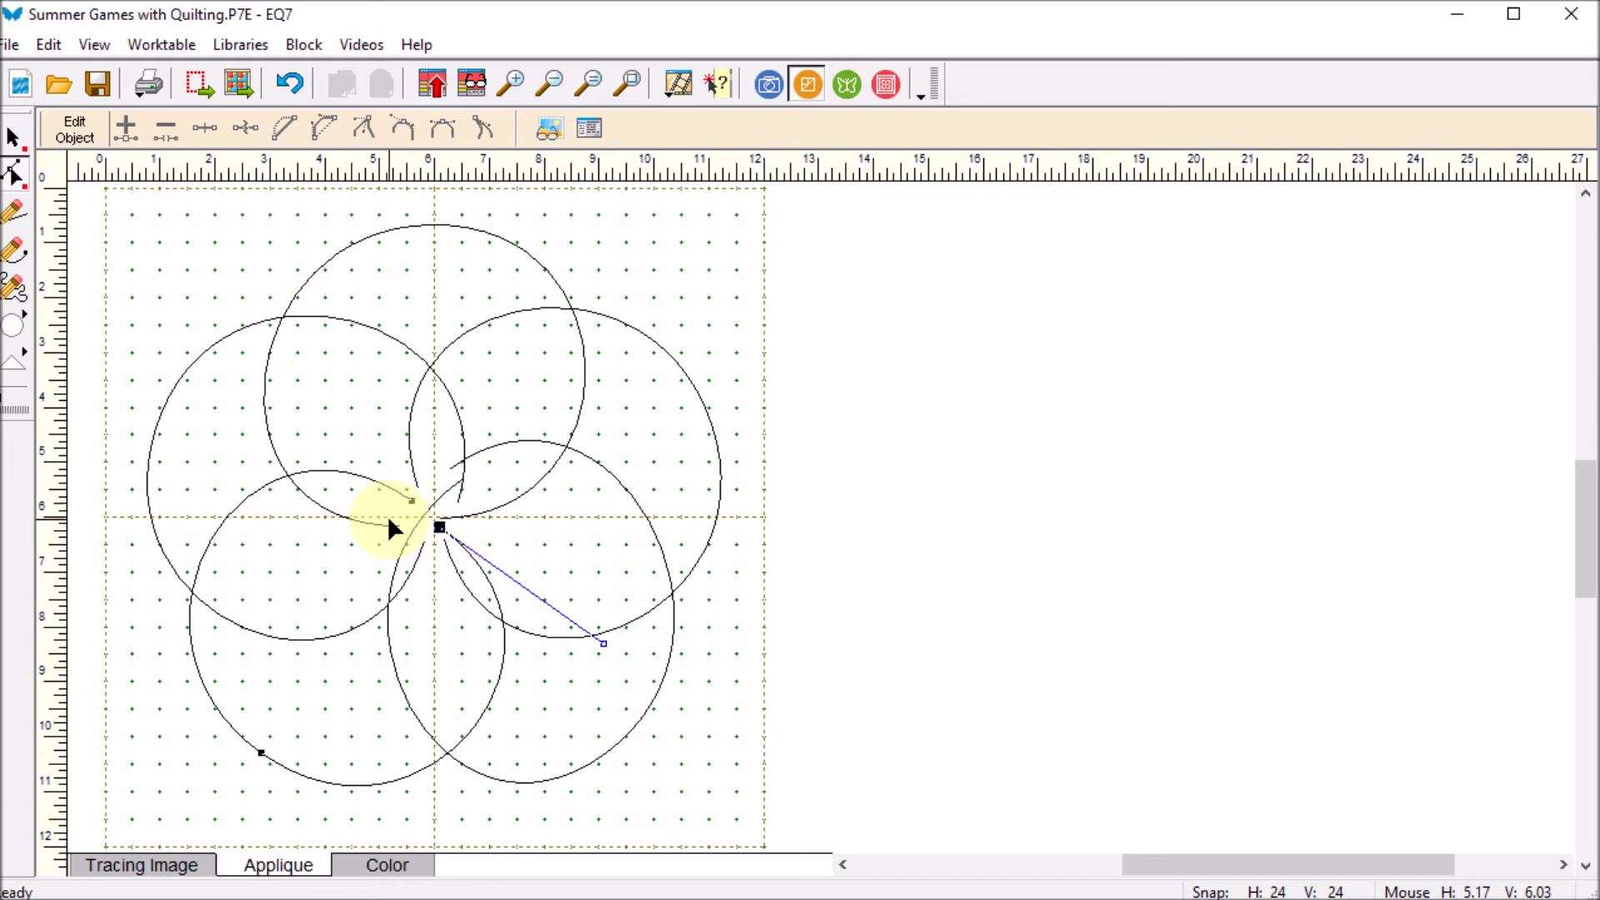
pyautogui.click(485, 507)
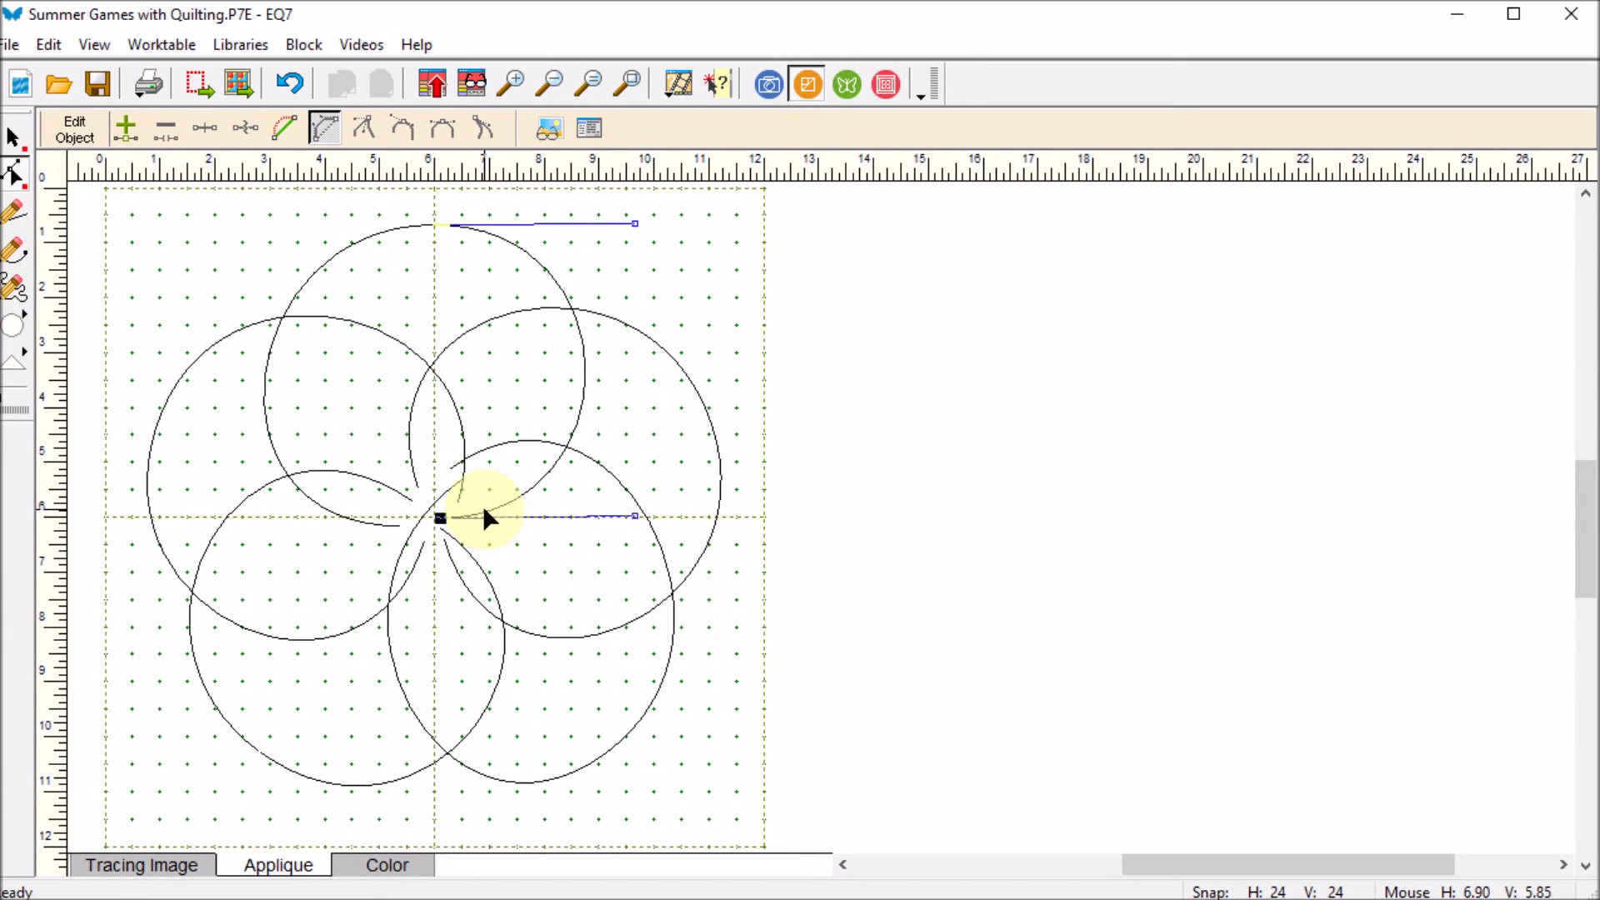
pyautogui.moveTo(446, 519); pyautogui.dragTo(422, 491)
pyautogui.click(447, 505)
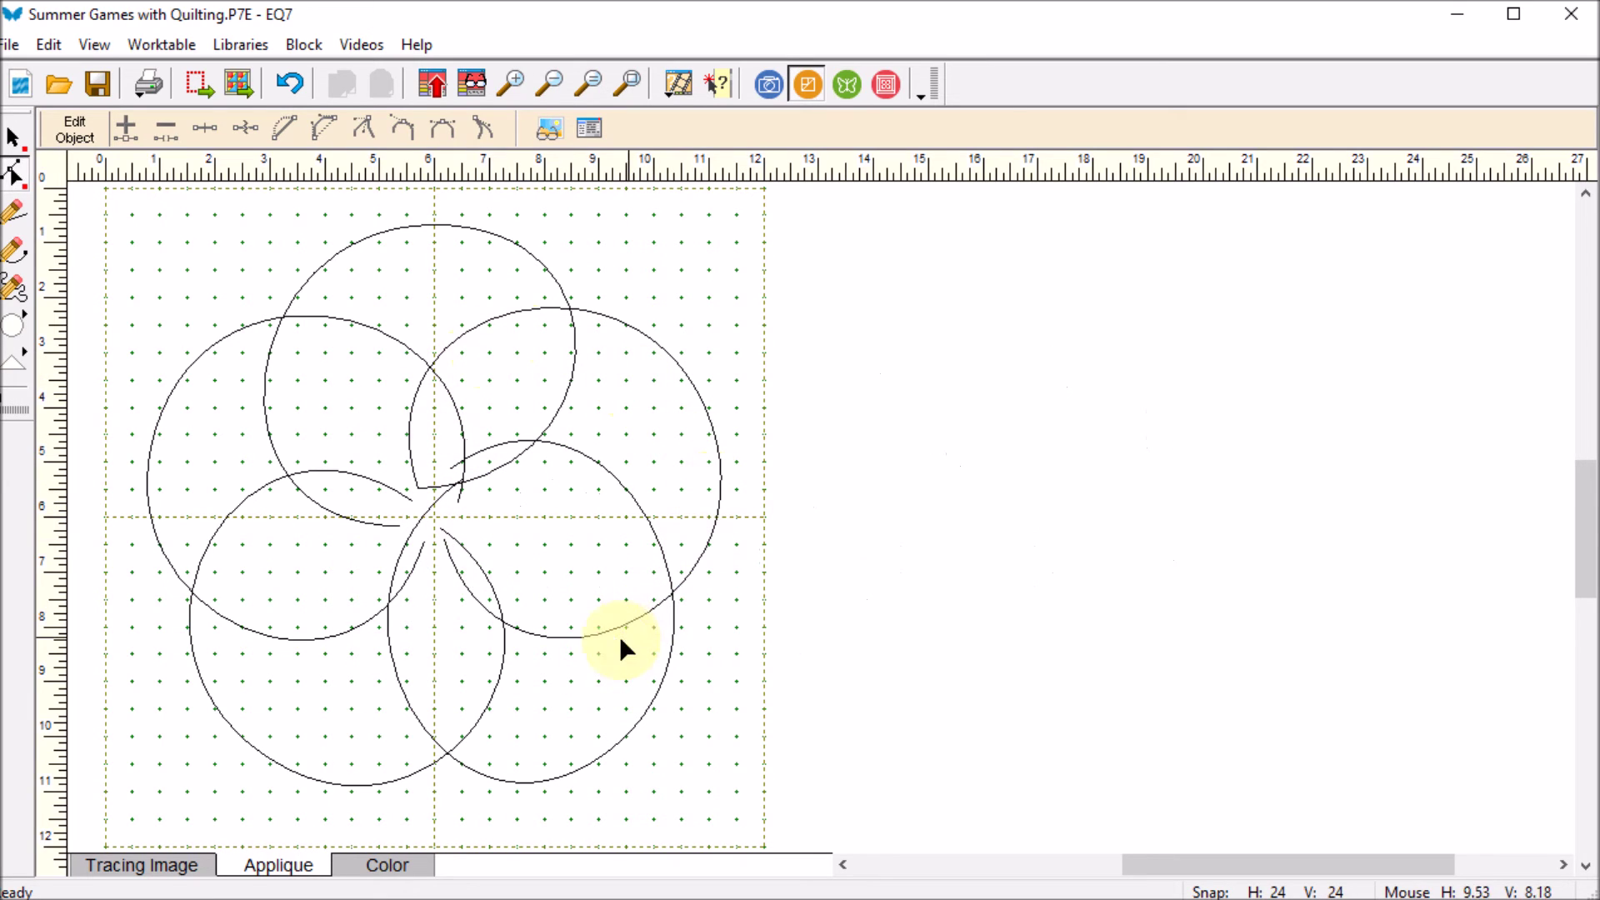
pyautogui.click(446, 552)
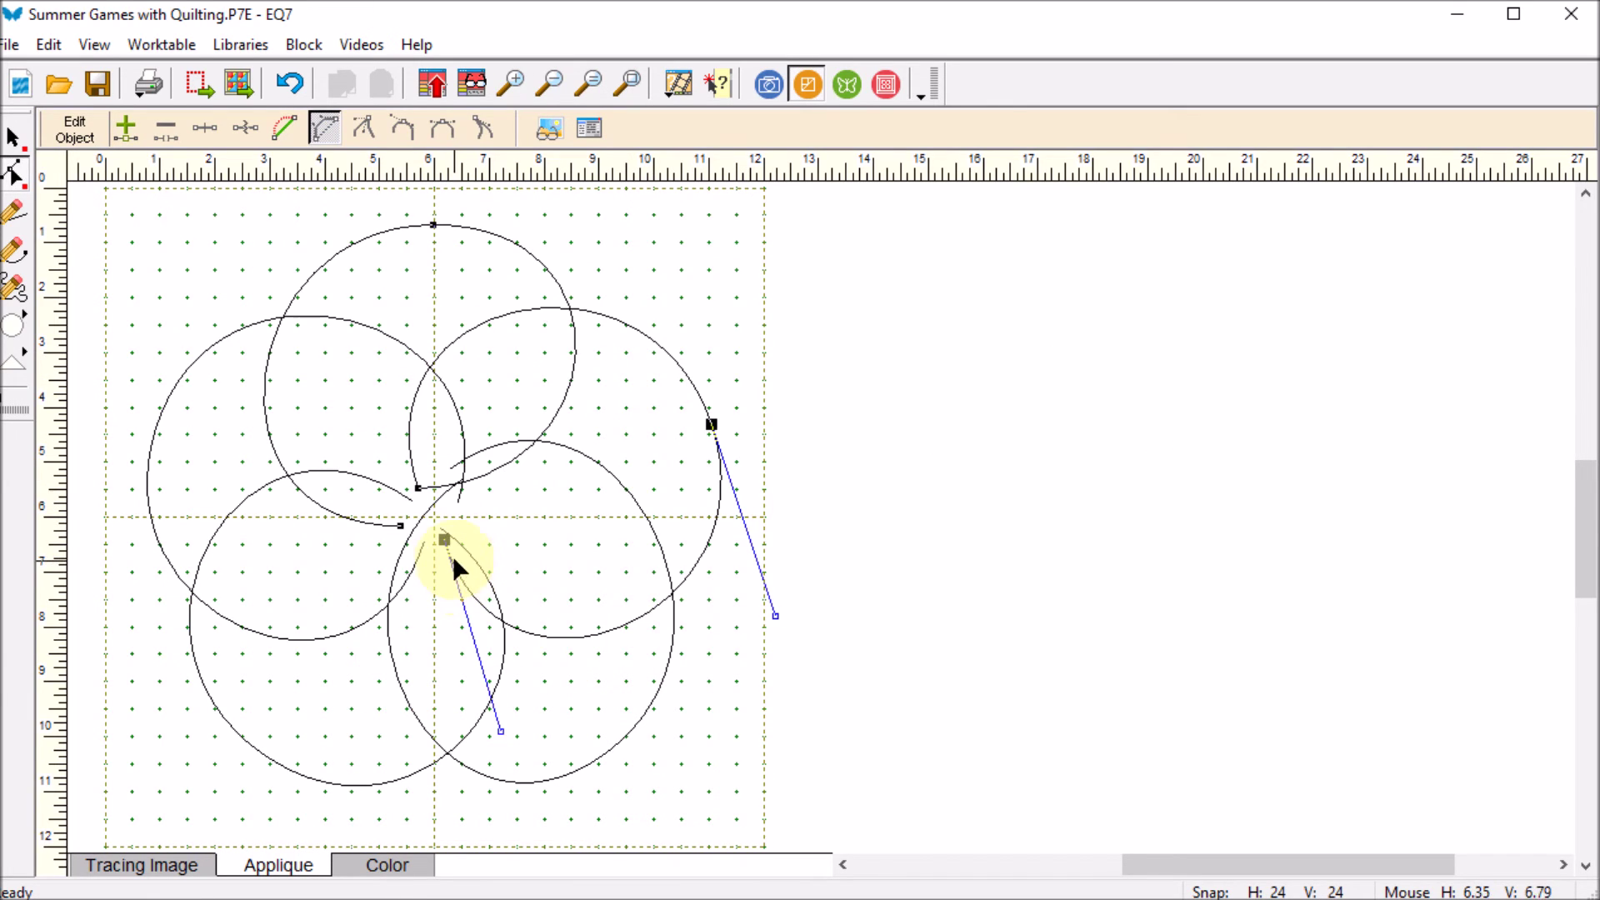
pyautogui.moveTo(445, 538); pyautogui.dragTo(456, 467)
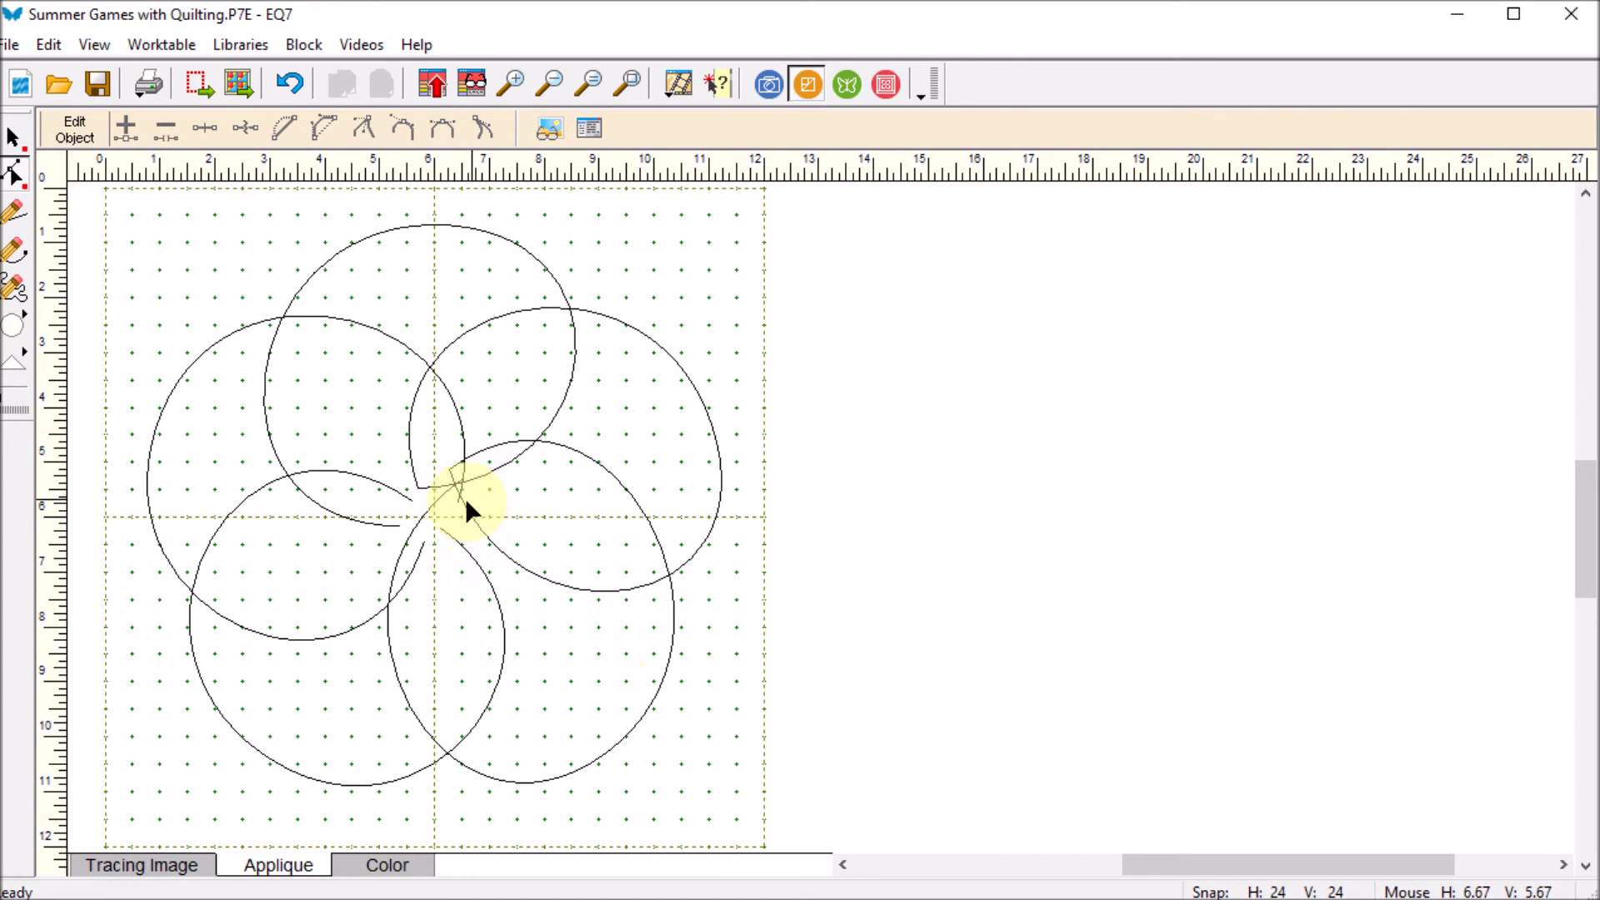
# Step: Join the lower-right circle's other end to the lower-left circle's right end, and the lower-left circle's upper end to the left circle's lower end
pyautogui.click(439, 498)
pyautogui.moveTo(458, 483); pyautogui.dragTo(447, 533)
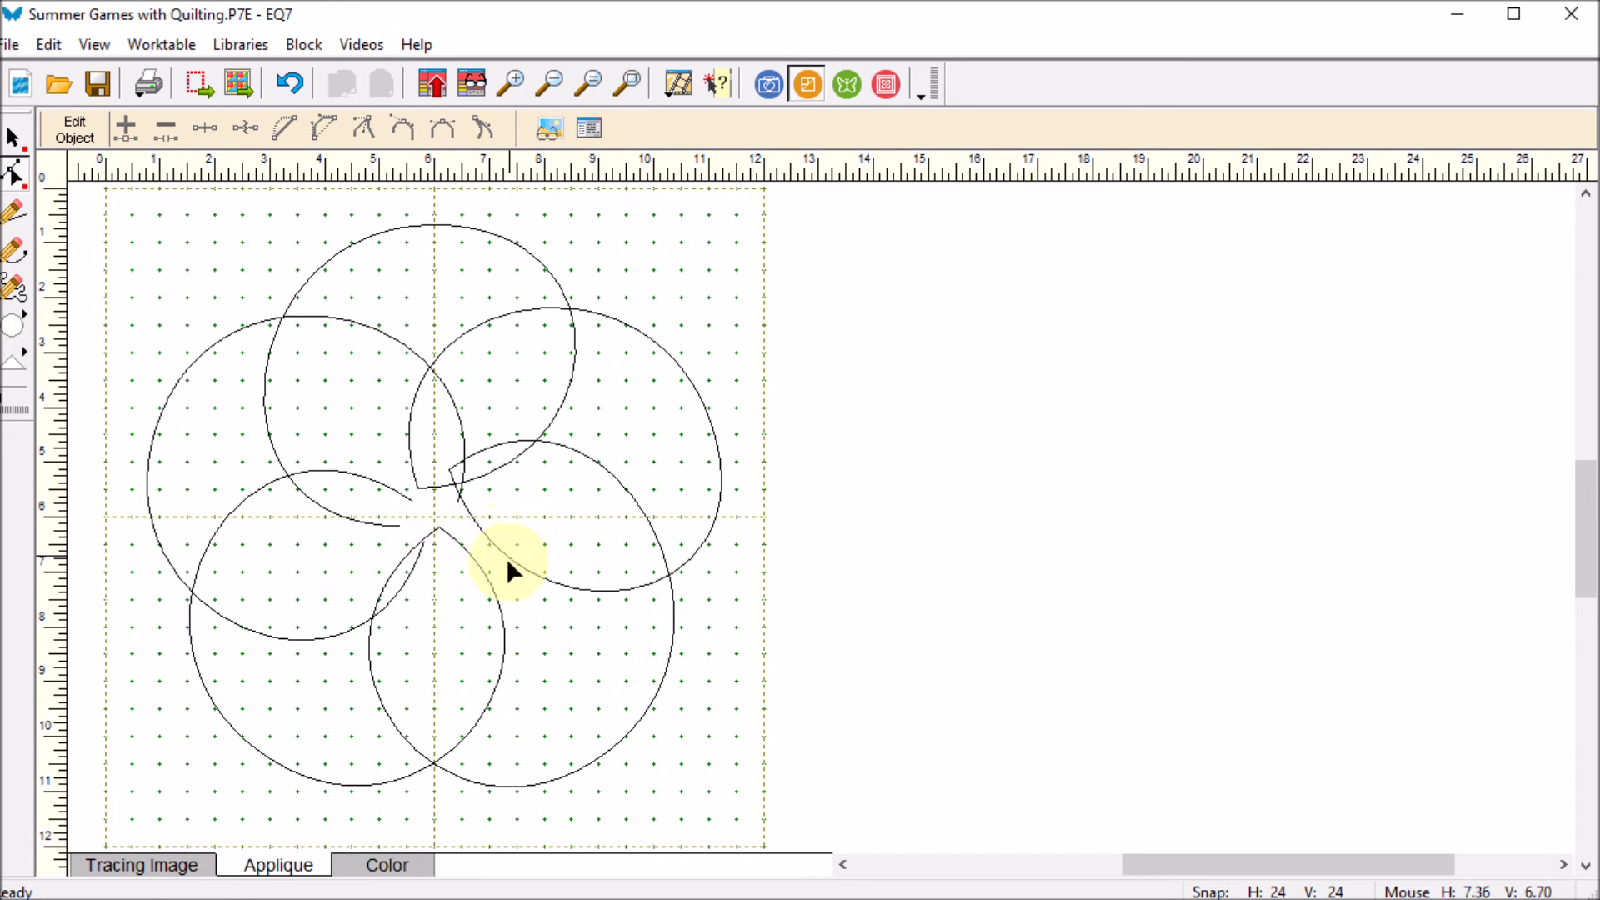
pyautogui.click(354, 472)
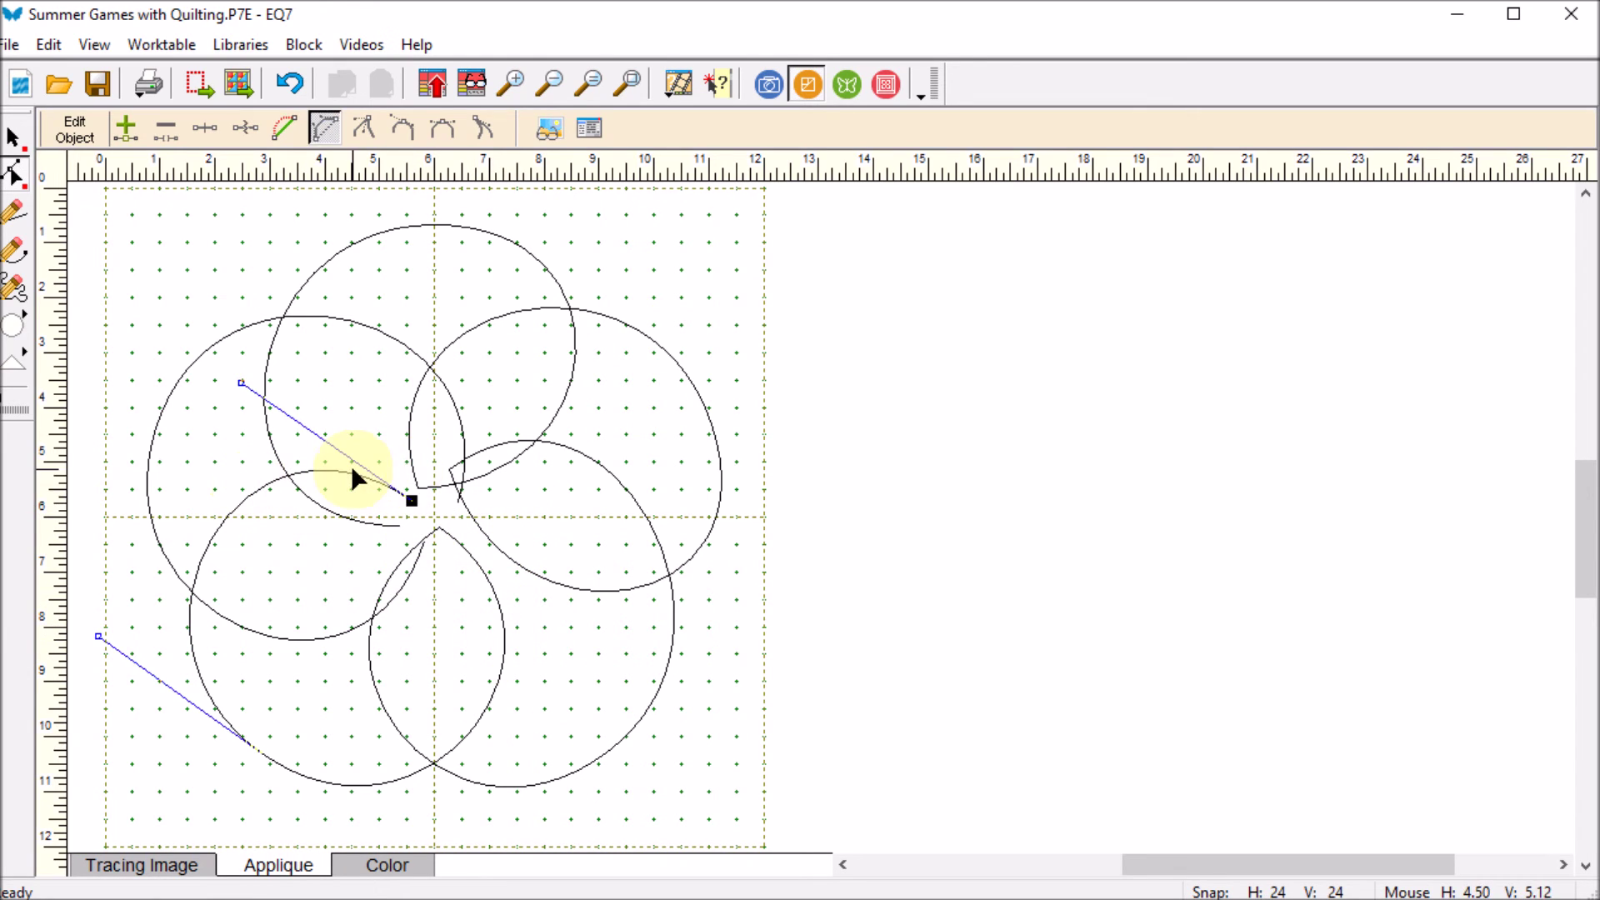
pyautogui.moveTo(419, 502); pyautogui.dragTo(433, 537)
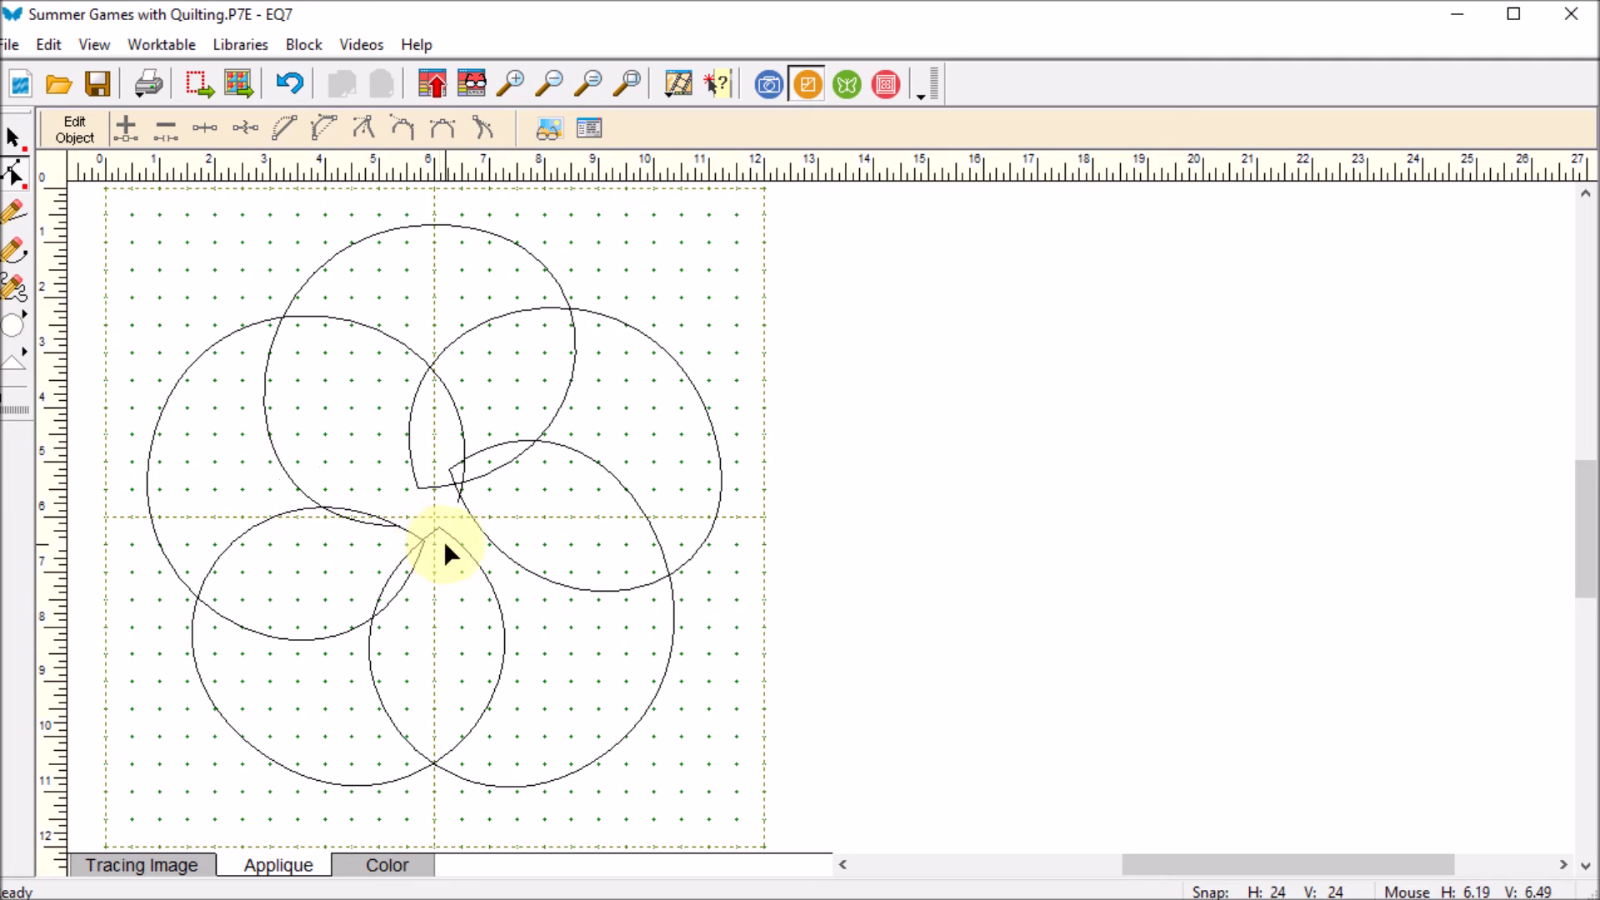
# Step: Join the left circle's remaining loose end to the top circle's left end, and add the block to the Sketchbook
pyautogui.click(454, 408)
pyautogui.moveTo(458, 501); pyautogui.dragTo(403, 523)
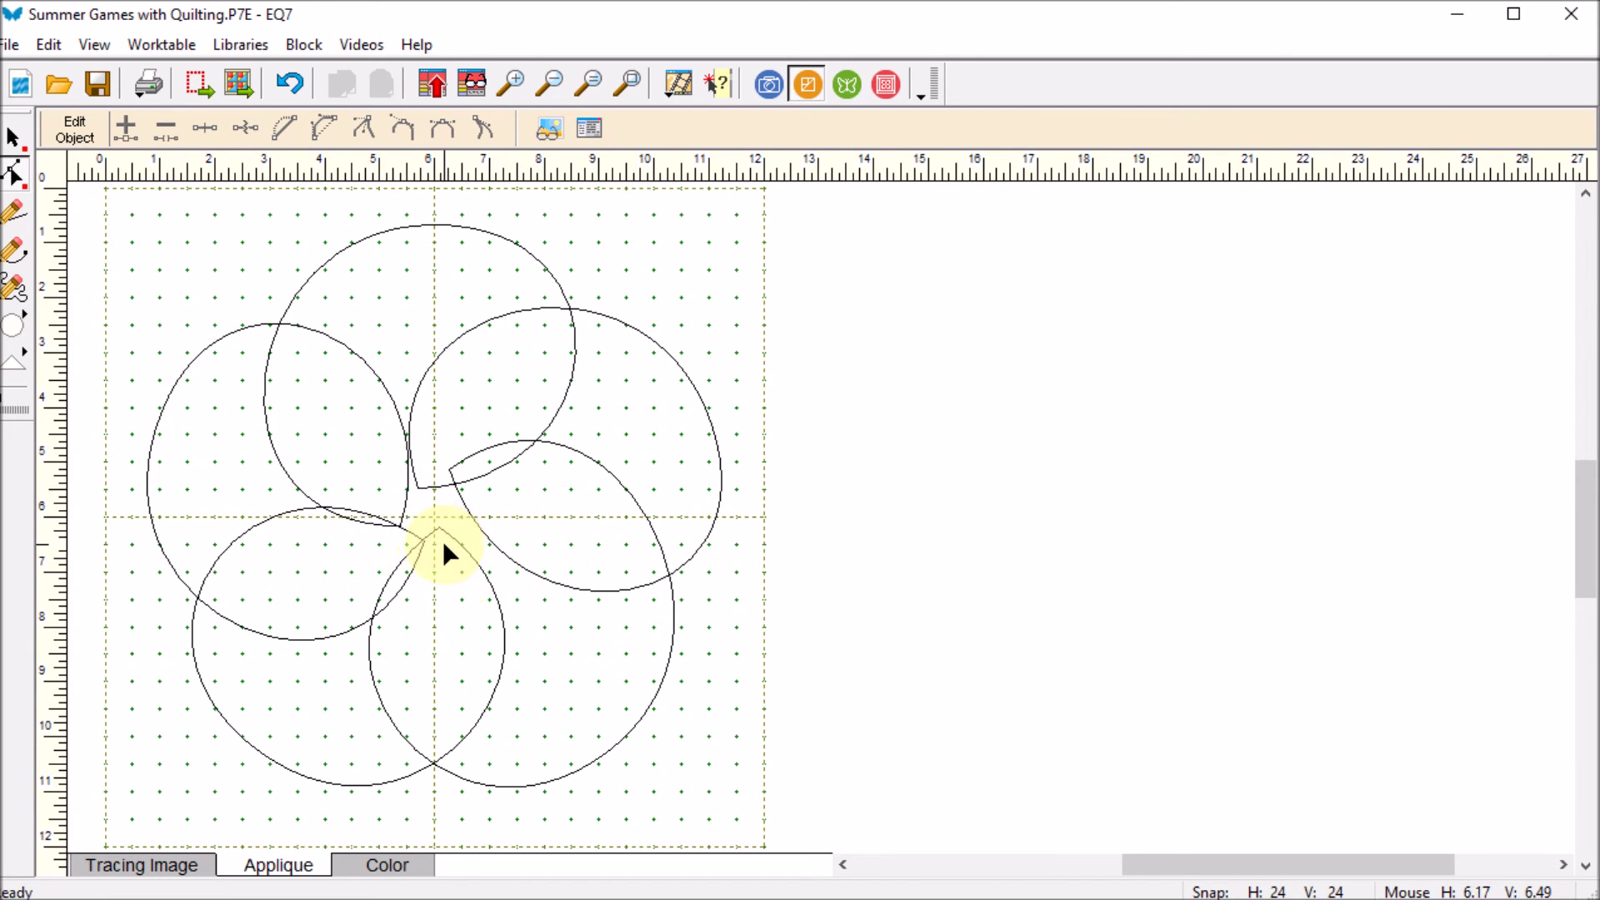
pyautogui.click(435, 82)
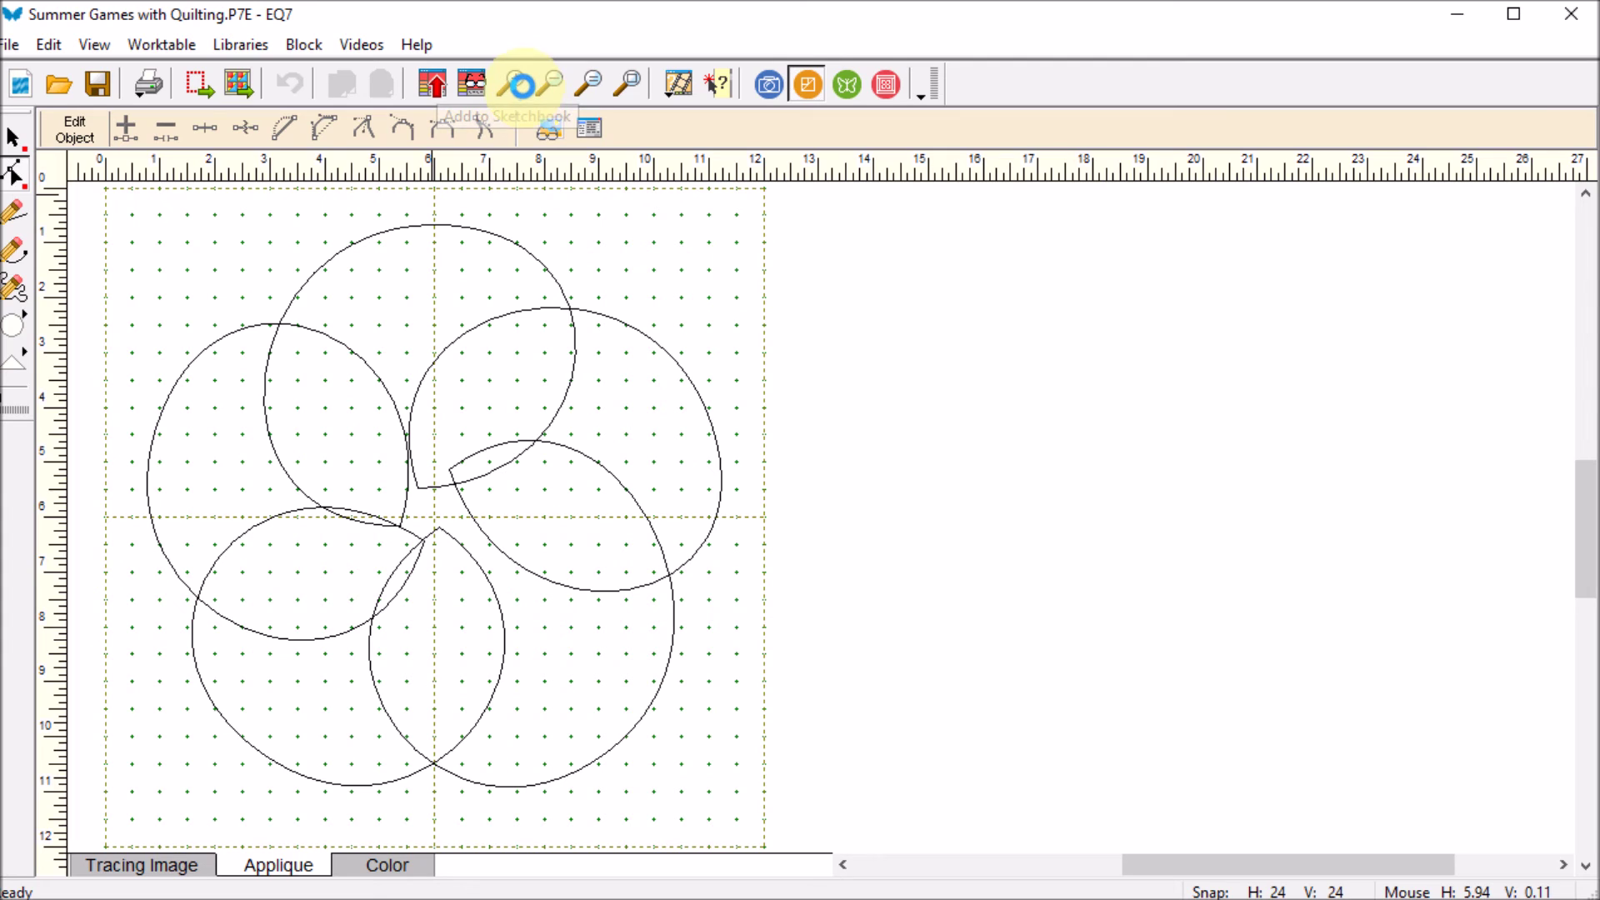
# Step: Move the node joining the top and right circles' arcs onto the block's centre
pyautogui.click(511, 82)
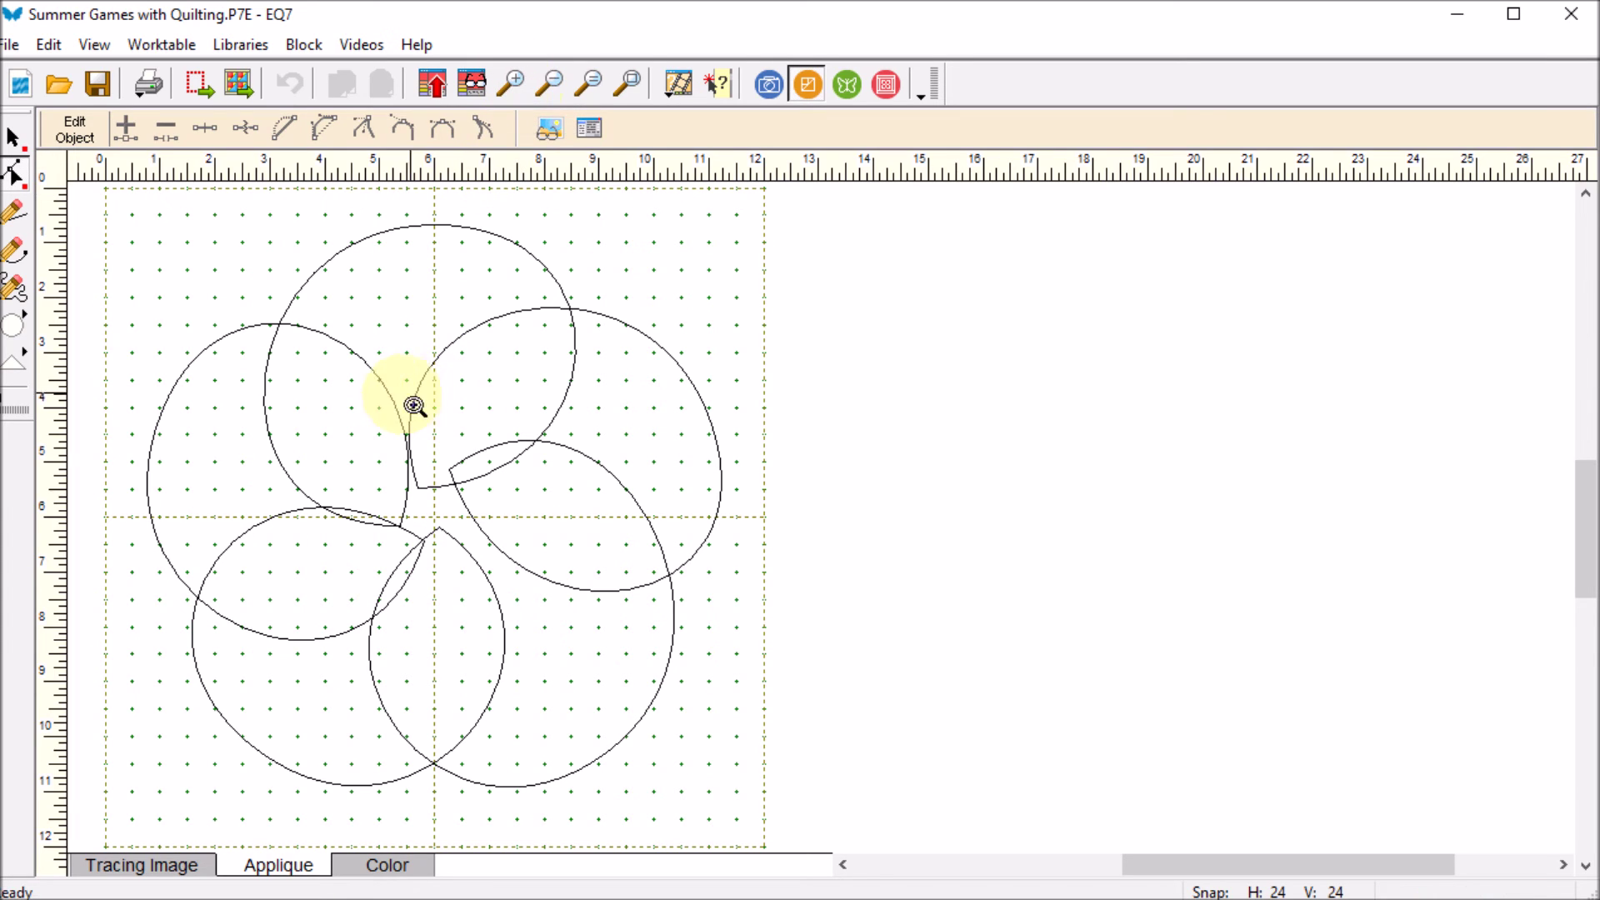
pyautogui.moveTo(330, 405); pyautogui.dragTo(505, 584)
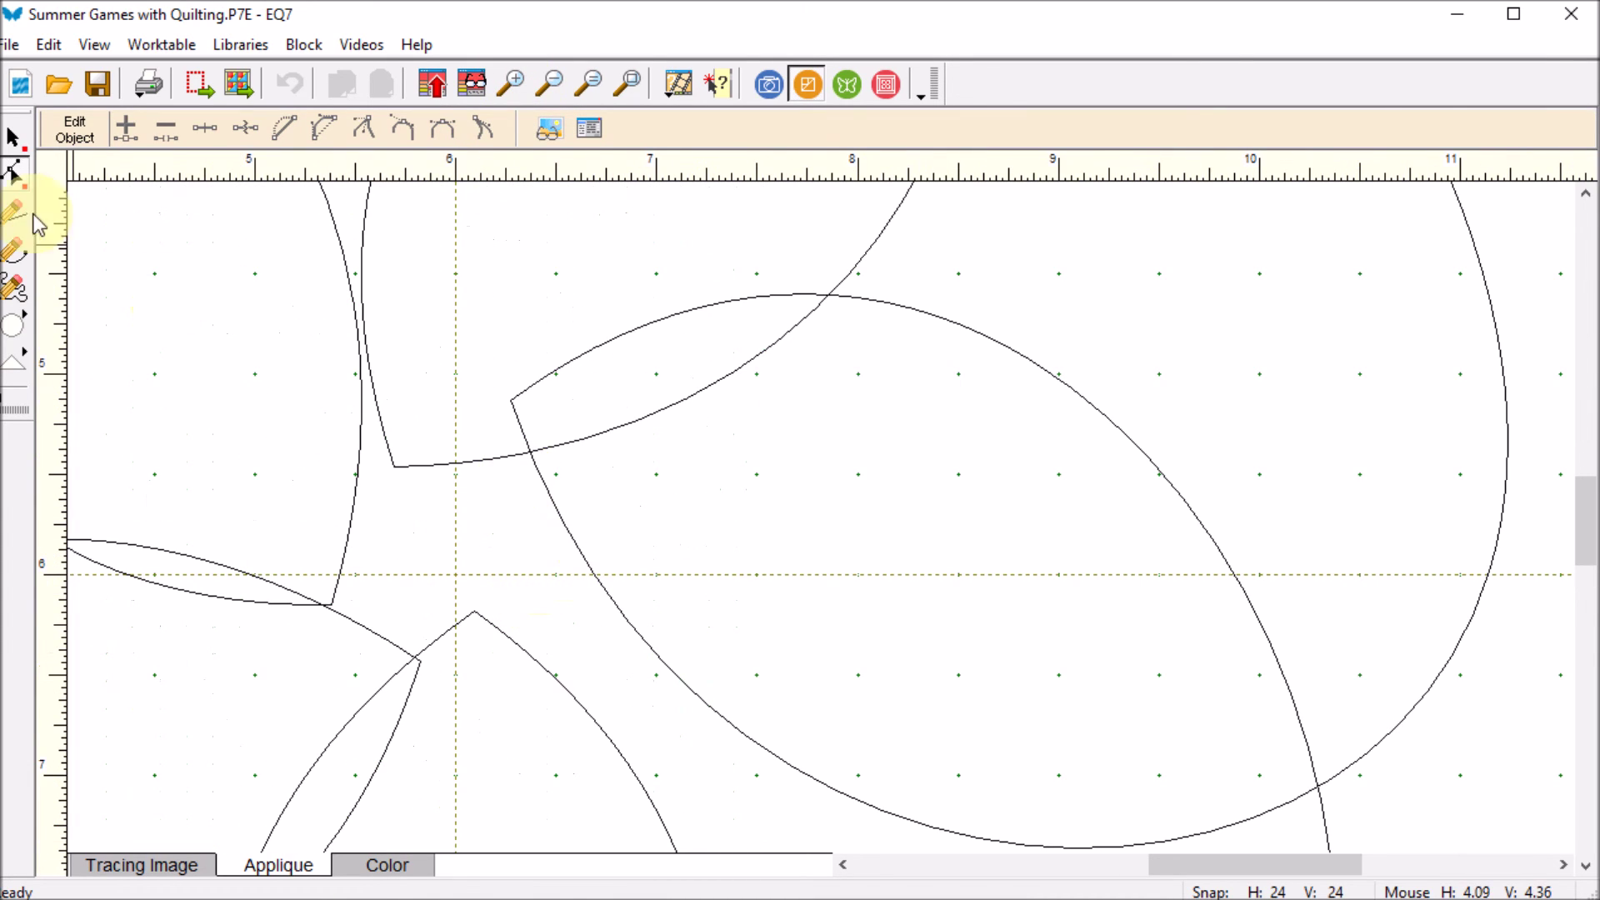
pyautogui.click(17, 175)
pyautogui.click(394, 465)
pyautogui.moveTo(394, 464); pyautogui.dragTo(480, 577)
# Step: Move the remaining four joined nodes onto the block's centre so that all arcs meet there
pyautogui.click(518, 403)
pyautogui.click(515, 398)
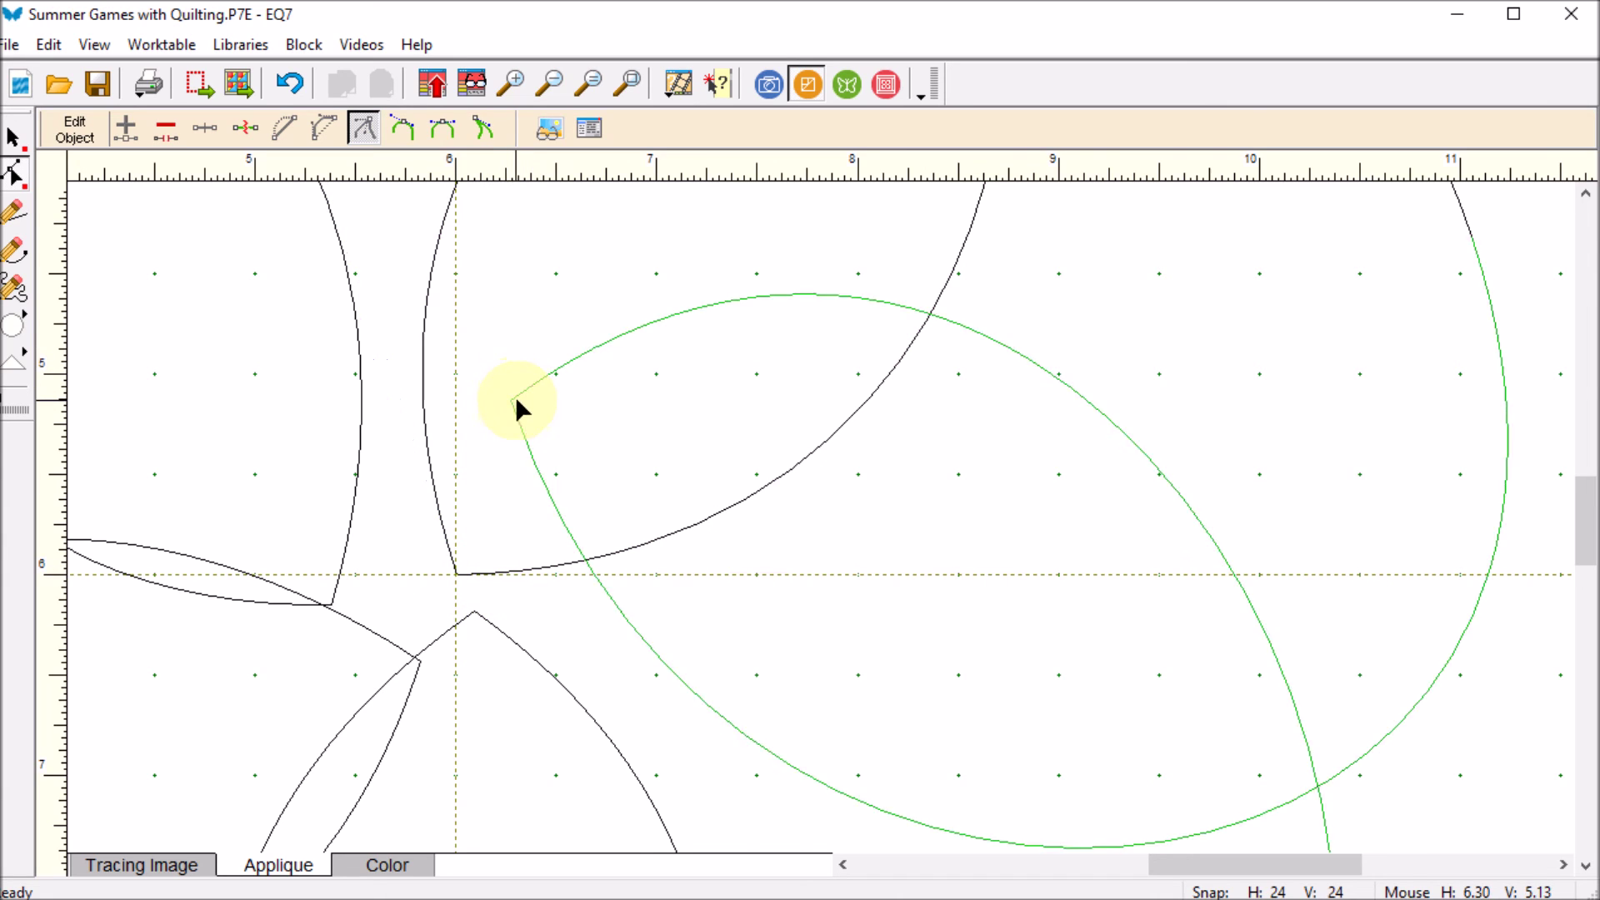
pyautogui.click(511, 401)
pyautogui.moveTo(513, 402); pyautogui.dragTo(457, 576)
pyautogui.click(477, 615)
pyautogui.click(421, 661)
pyautogui.moveTo(420, 661); pyautogui.dragTo(457, 575)
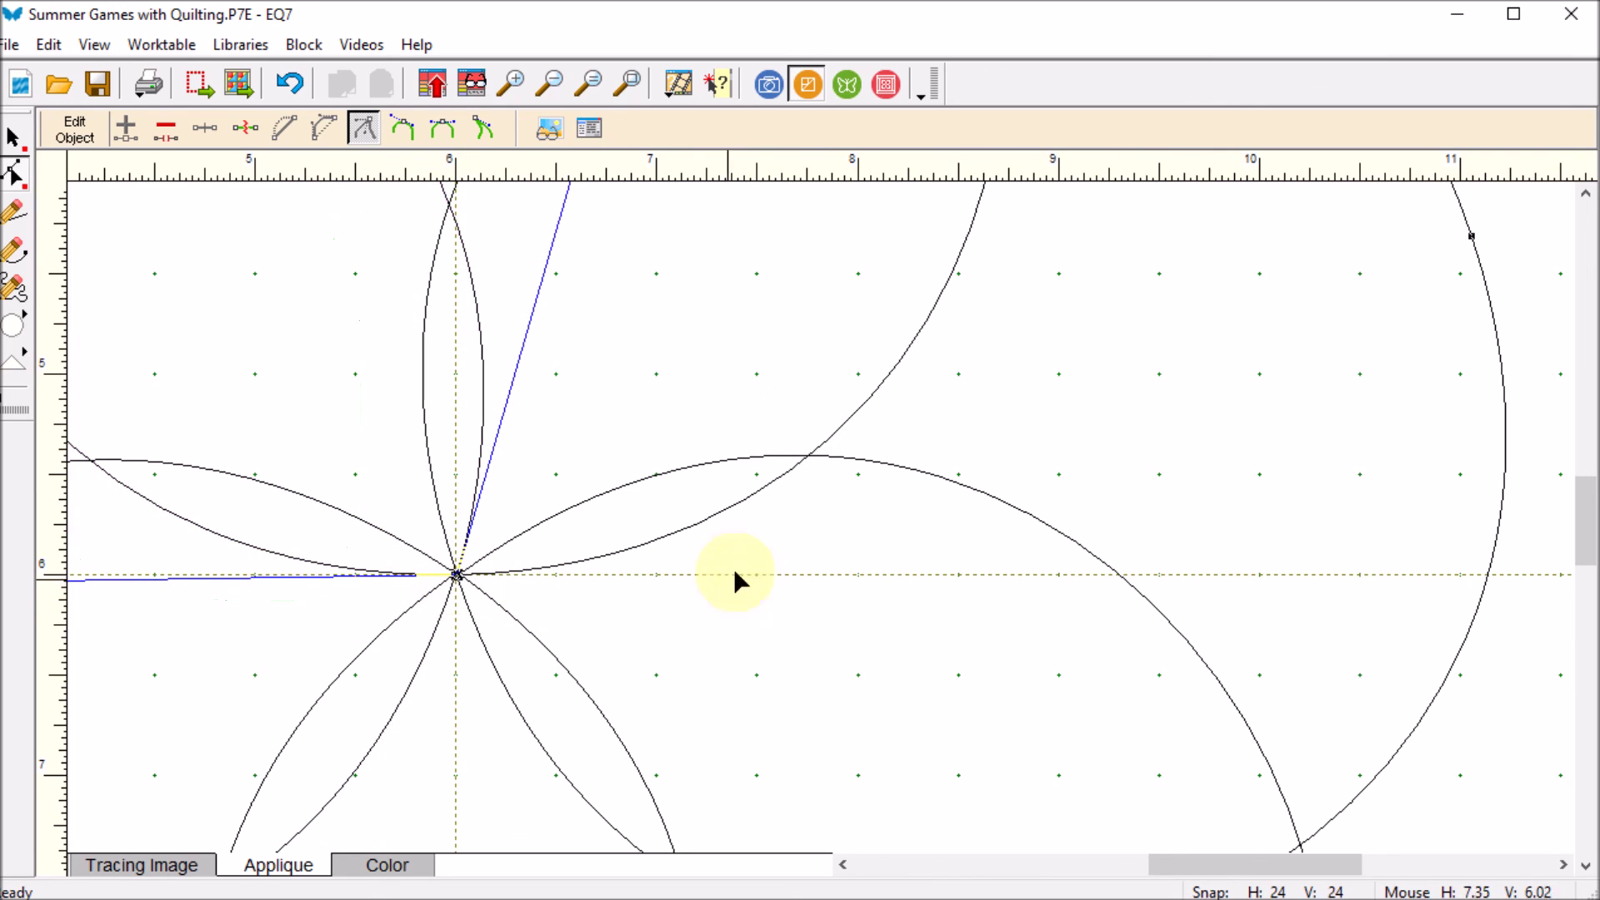
# Step: Add the closed five-petal outline with its nodes meeting at the centre to the Sketchbook
pyautogui.click(552, 83)
pyautogui.click(803, 293)
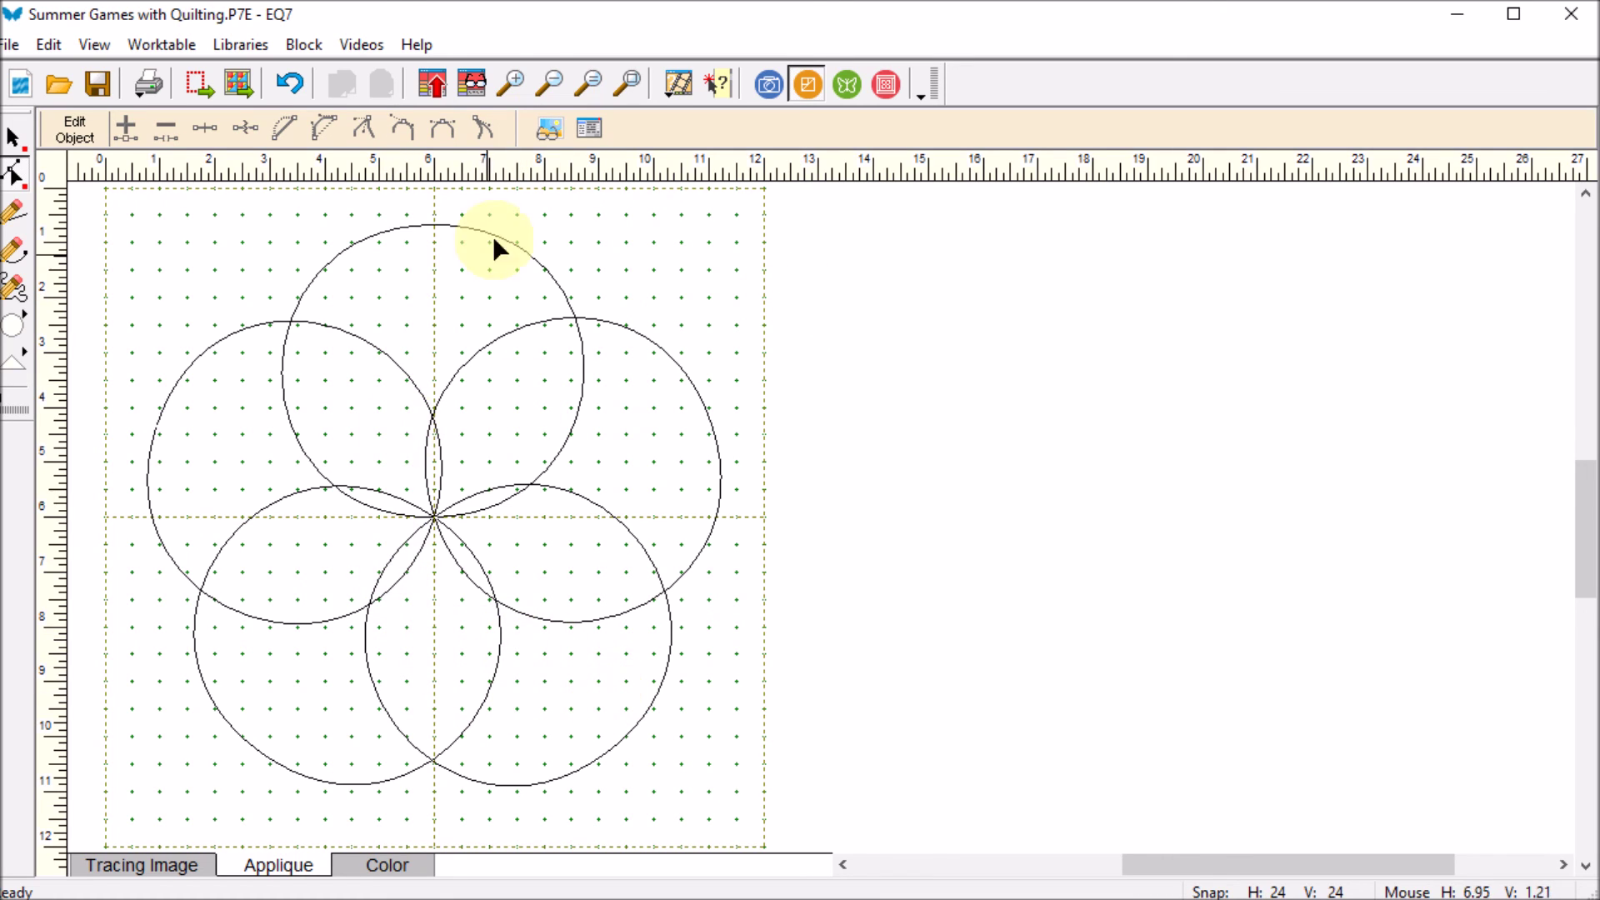
pyautogui.click(432, 88)
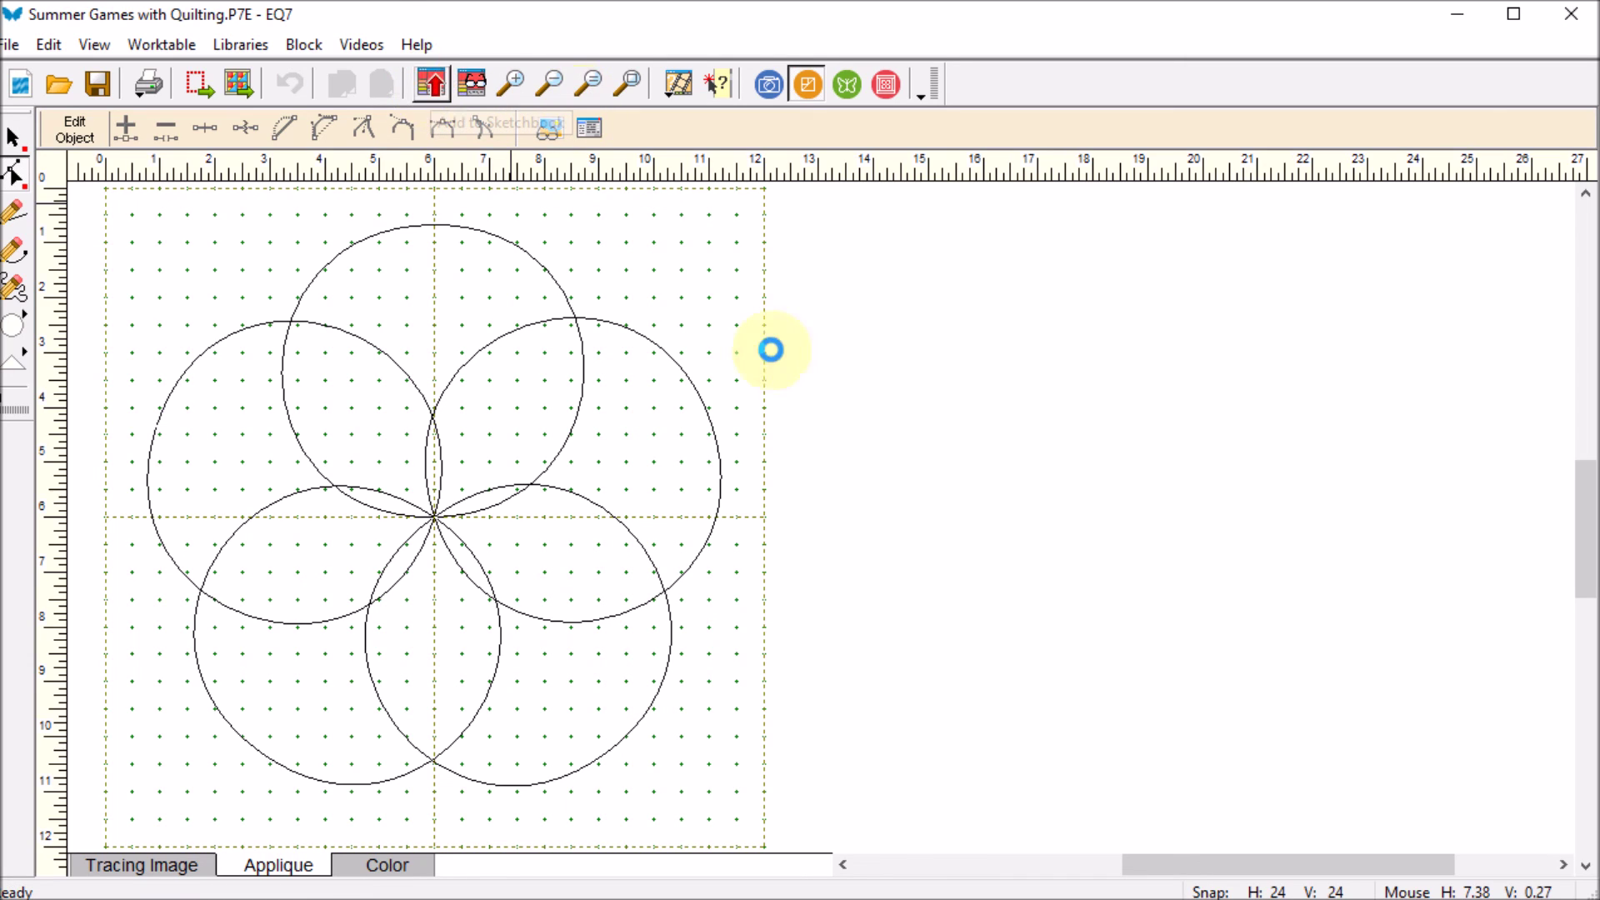